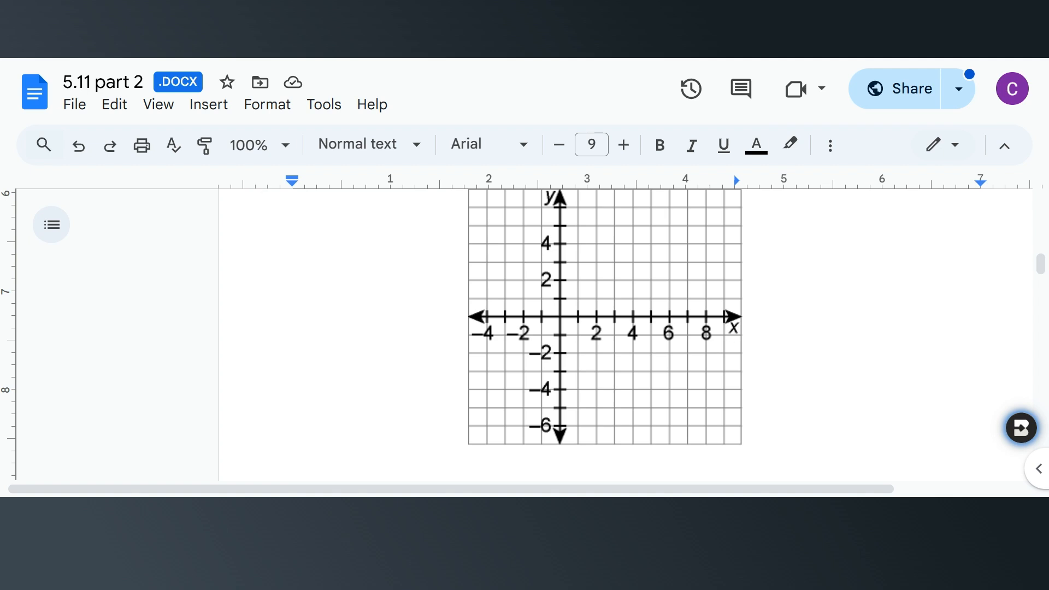
# Insert a new drawing containing a small circle into the document beside the question 1 coordinate grid
pyautogui.scroll(2, 584, 335)
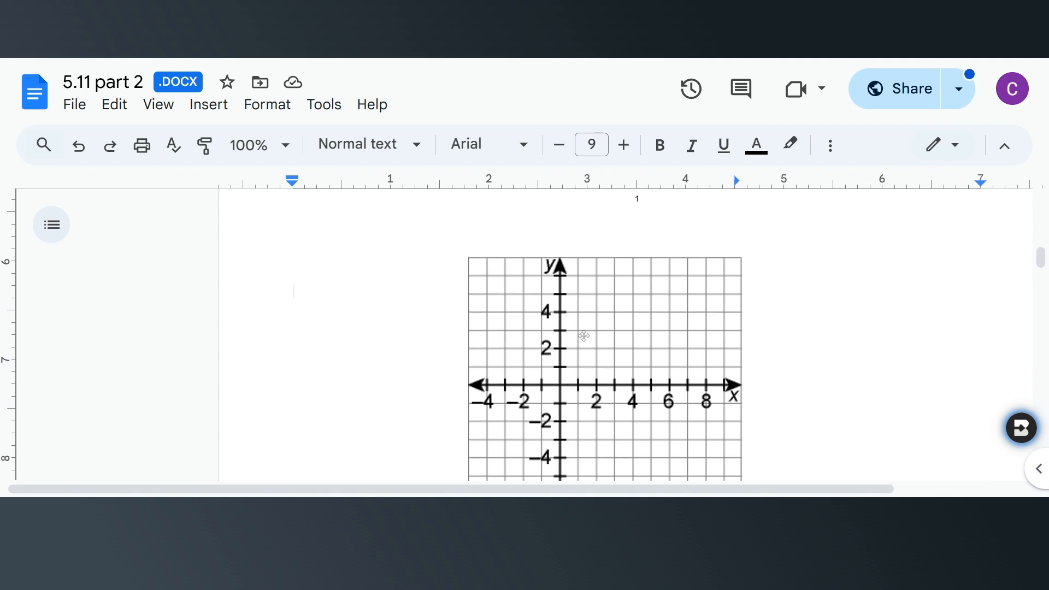
pyautogui.scroll(4, 689, 354)
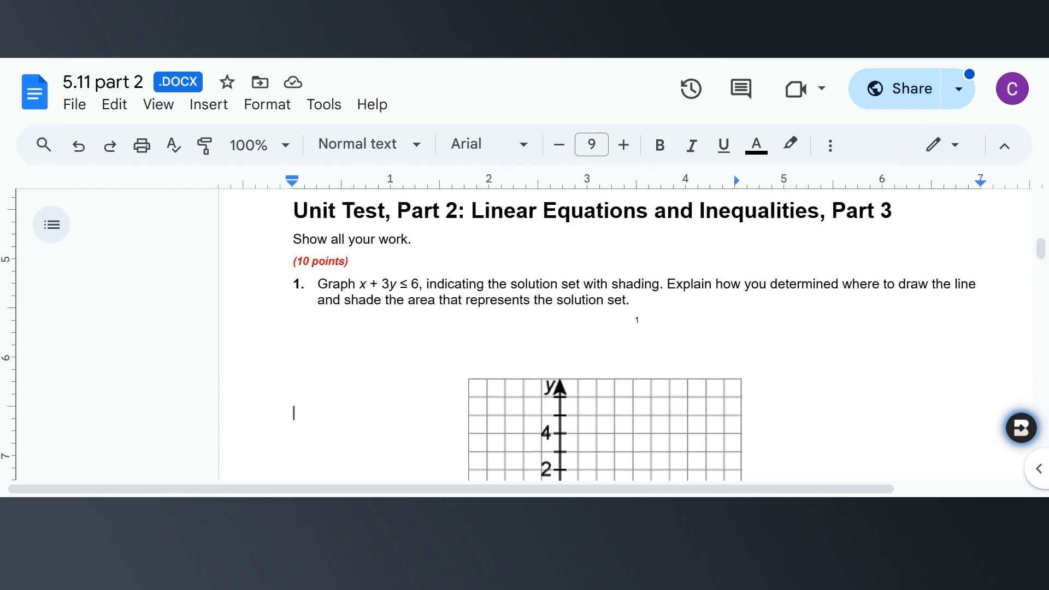
pyautogui.scroll(-2, 706, 360)
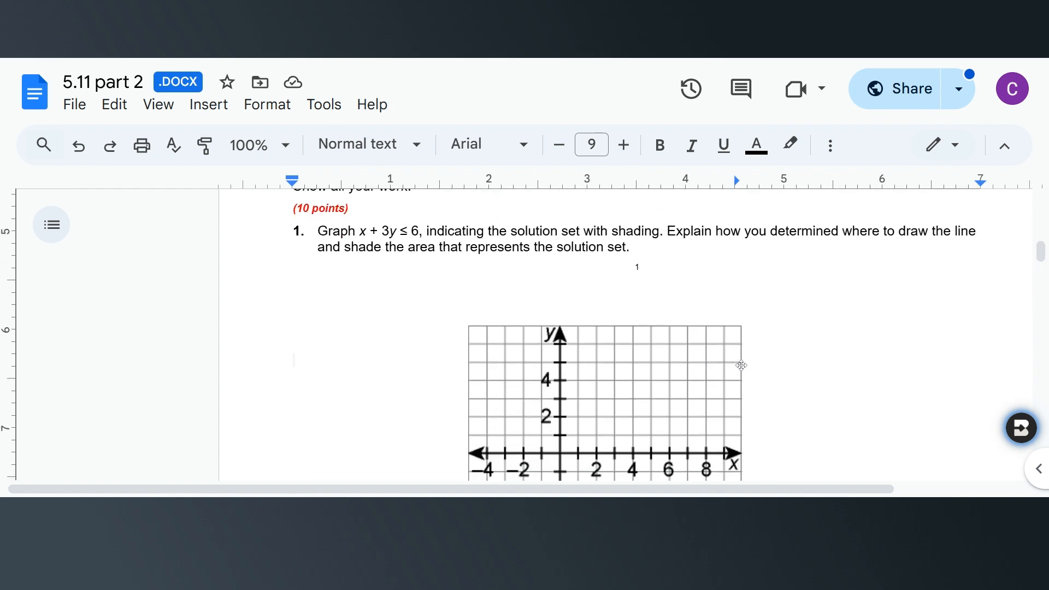
pyautogui.scroll(-2, 742, 365)
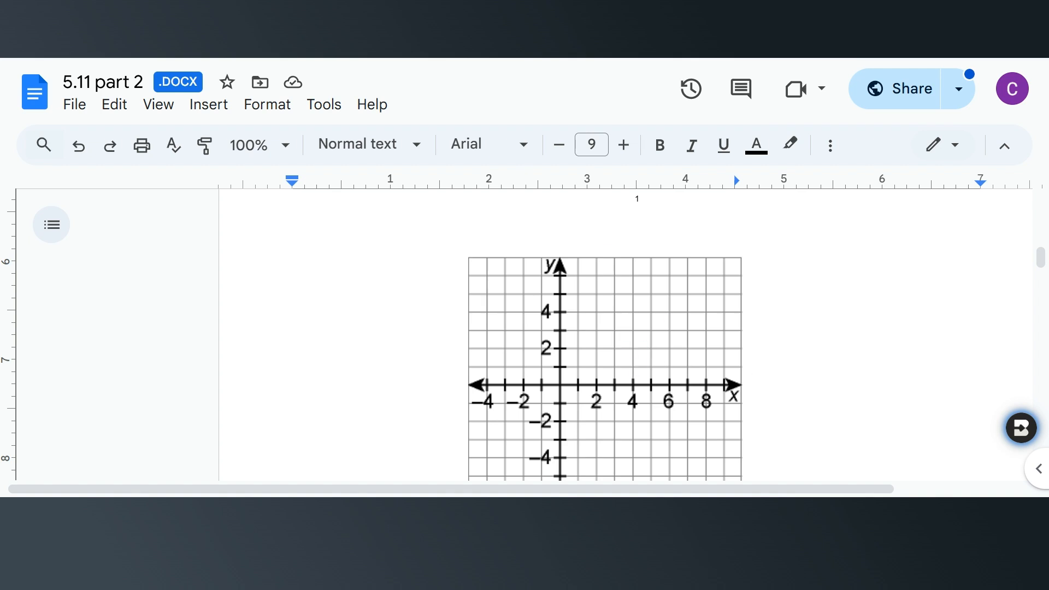
pyautogui.scroll(-1, 707, 371)
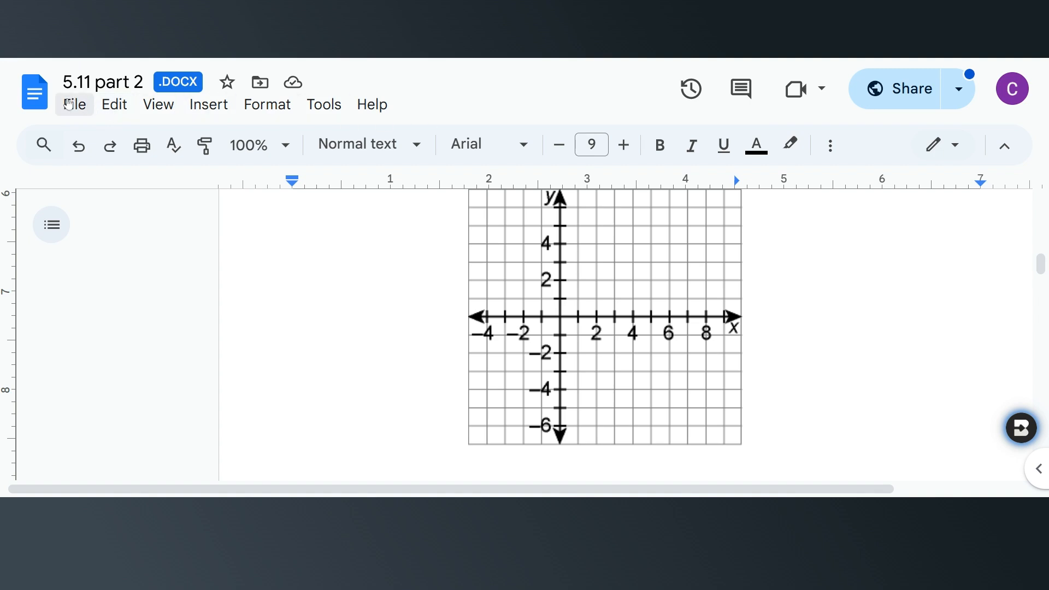
pyautogui.click(210, 109)
pyautogui.moveTo(266, 212)
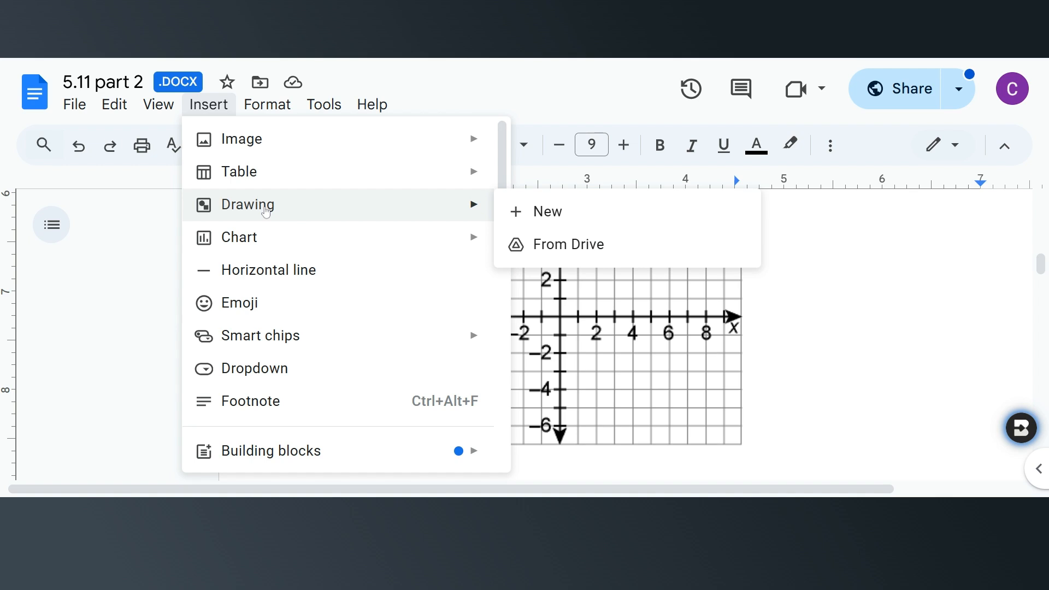
pyautogui.click(533, 211)
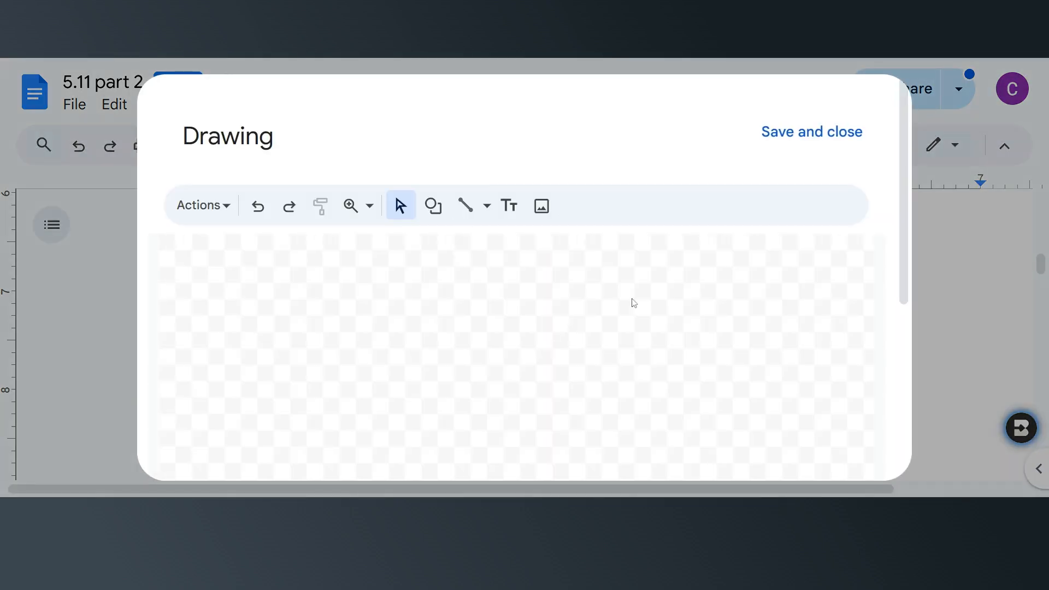
pyautogui.click(439, 215)
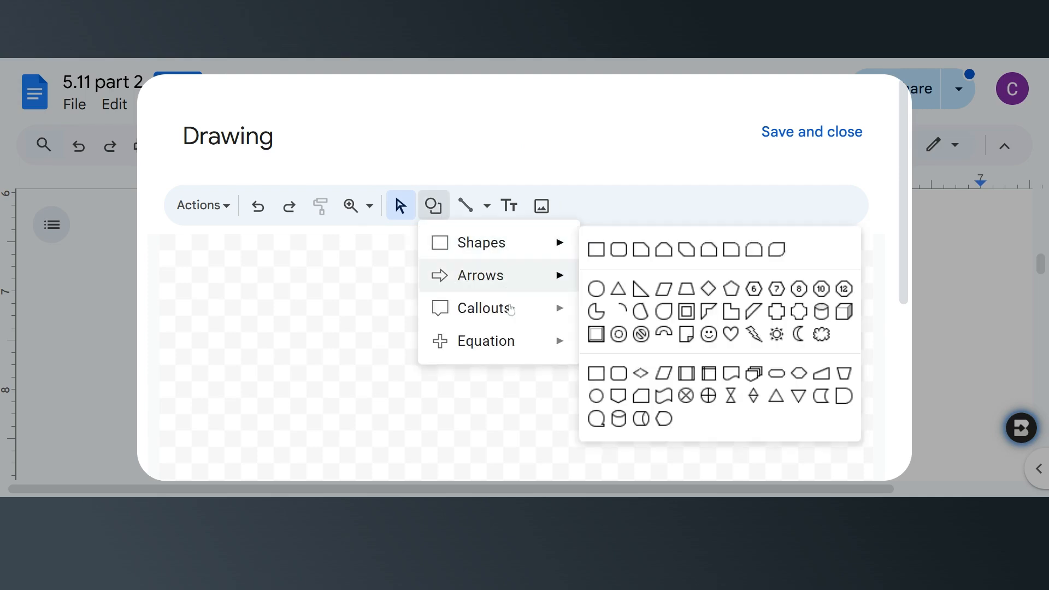
pyautogui.moveTo(526, 250)
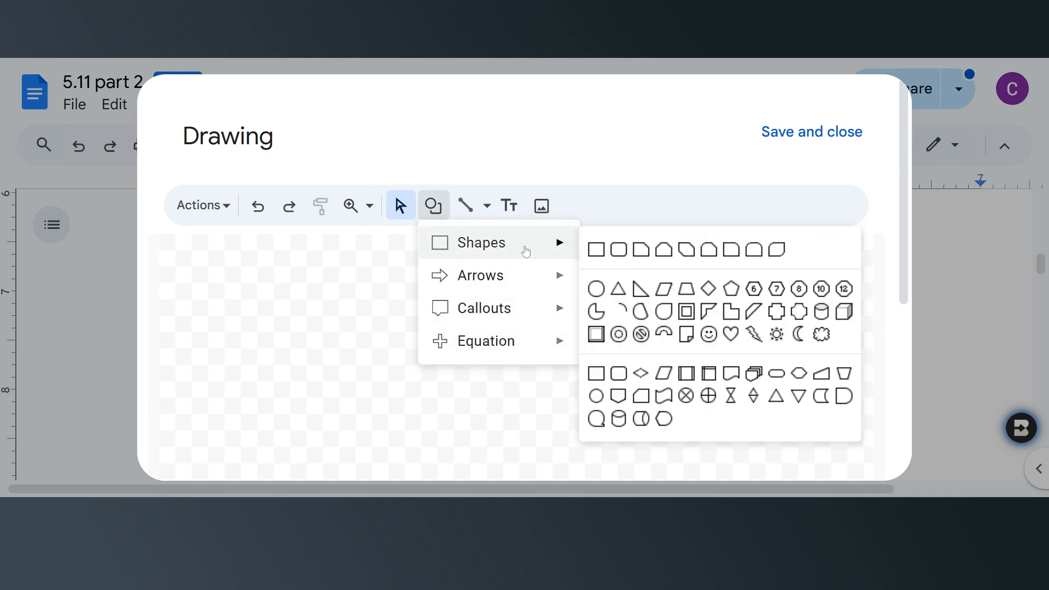
pyautogui.click(596, 290)
pyautogui.moveTo(479, 333)
pyautogui.mouseDown()
pyautogui.moveTo(576, 429)
pyautogui.moveTo(548, 386)
pyautogui.moveTo(501, 354)
pyautogui.mouseUp()
pyautogui.click(767, 143)
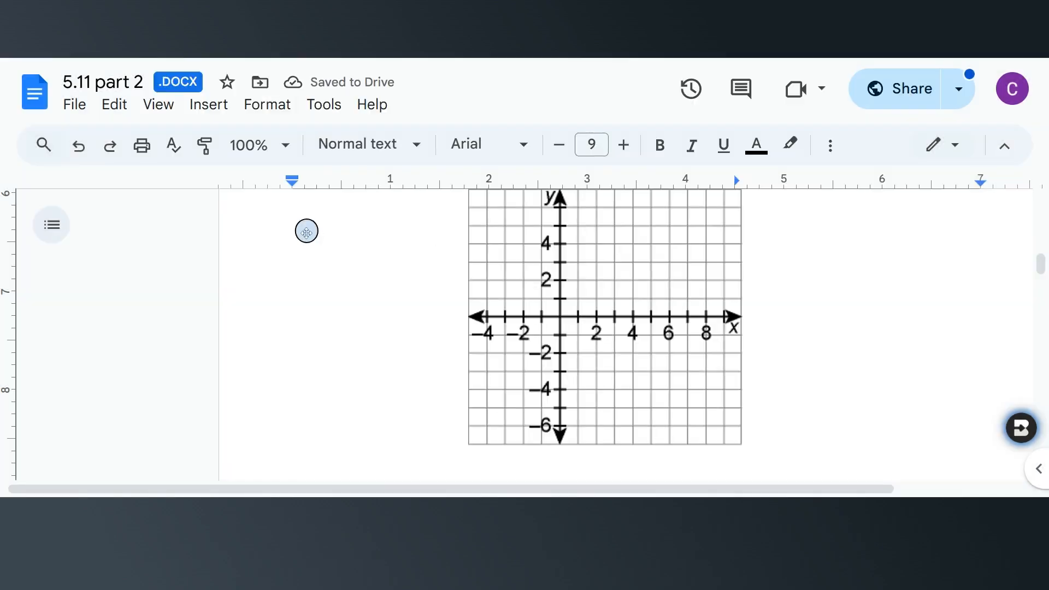
# Set the circle to sit in front of the text and move it onto the grid's y-axis at 4
pyautogui.click(305, 232)
pyautogui.moveTo(300, 236); pyautogui.dragTo(306, 231)
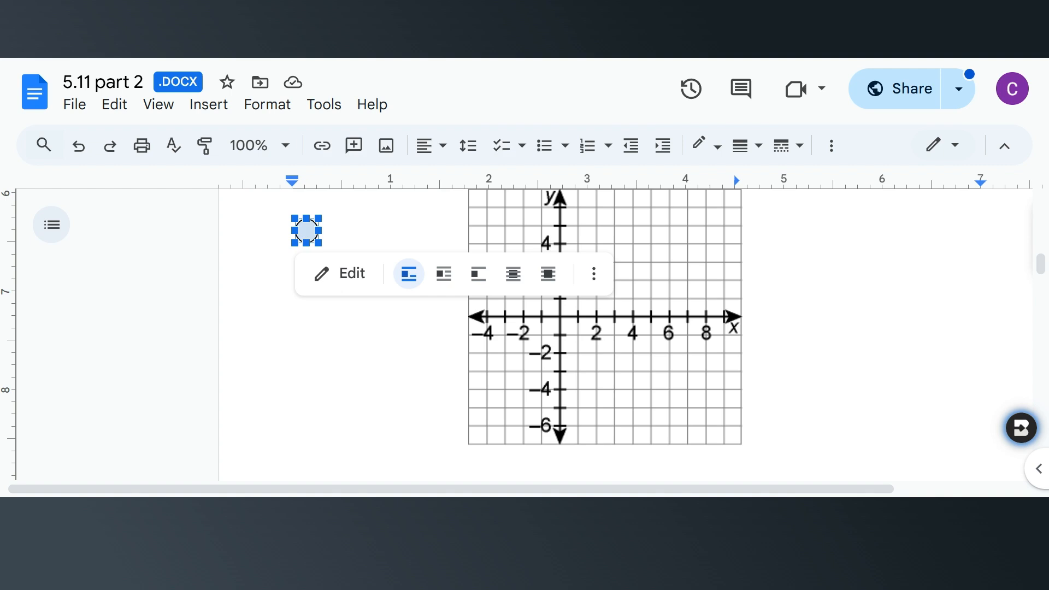
pyautogui.click(294, 350)
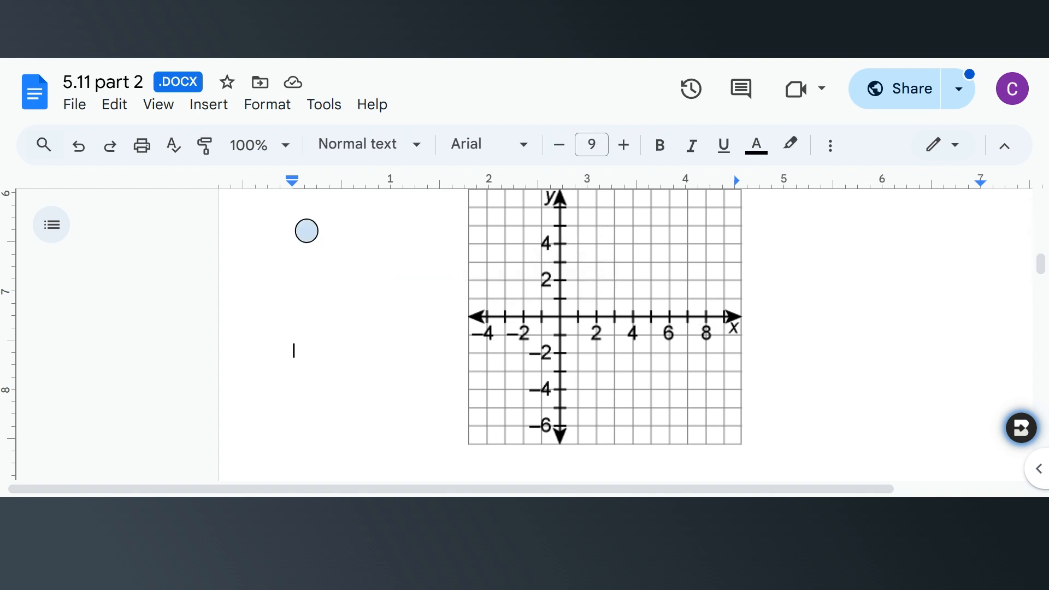
pyautogui.click(303, 230)
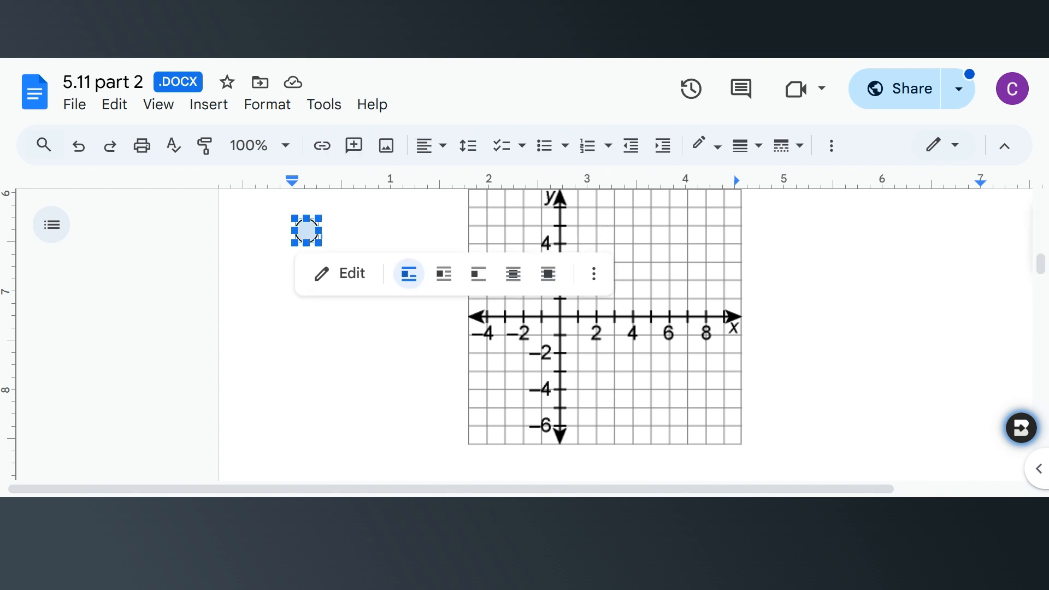
pyautogui.click(300, 236)
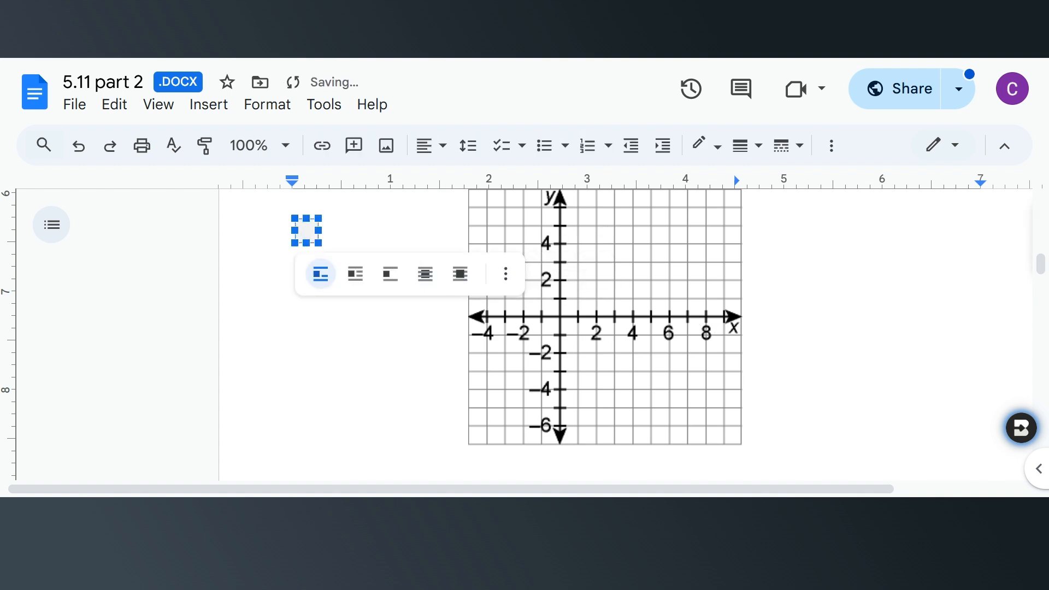
pyautogui.click(300, 236)
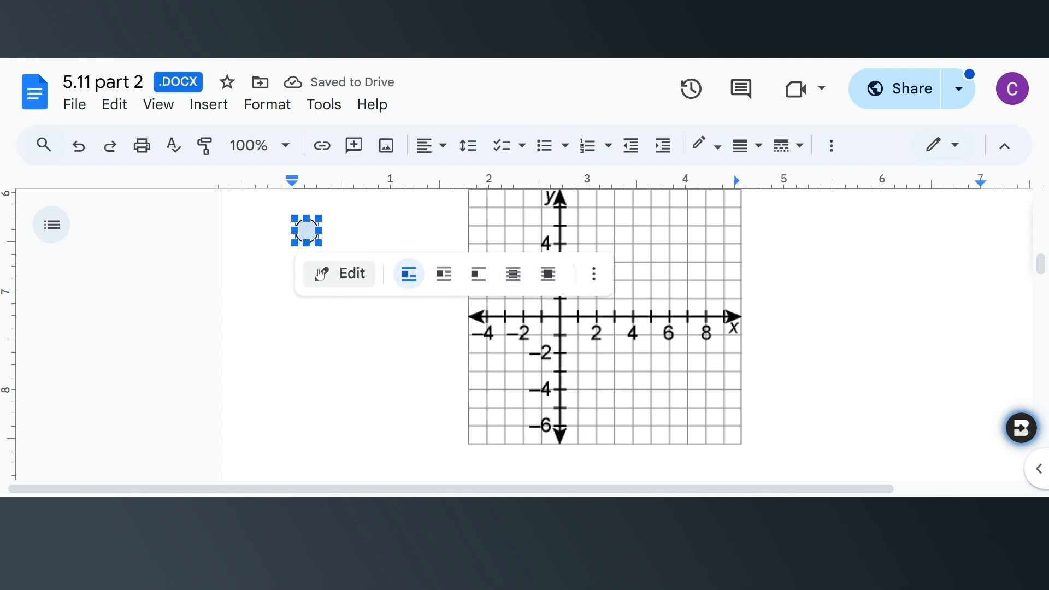
pyautogui.click(549, 274)
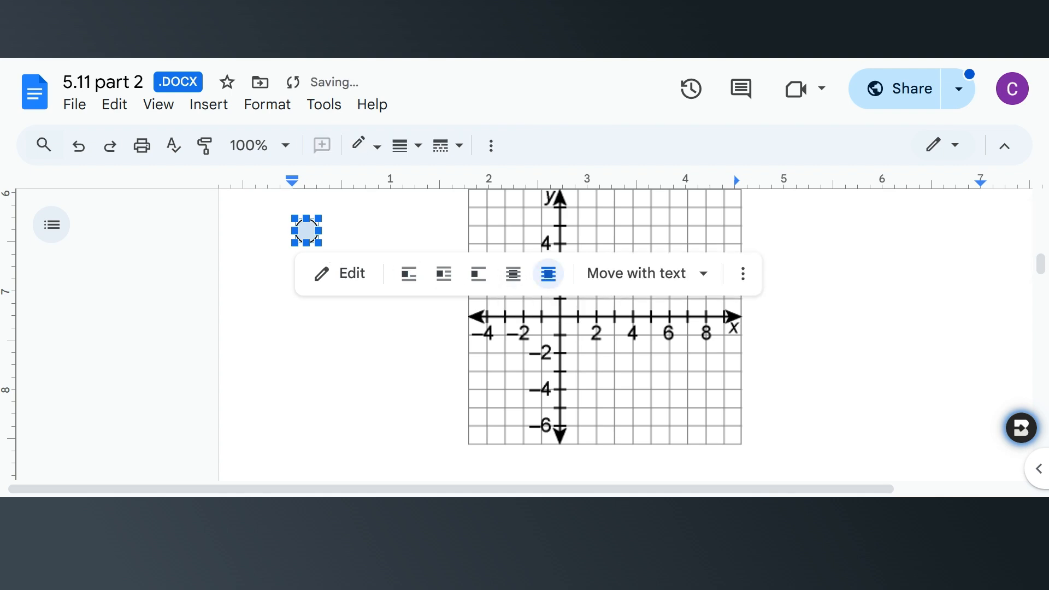
pyautogui.press('Escape')
pyautogui.moveTo(303, 232); pyautogui.dragTo(565, 245)
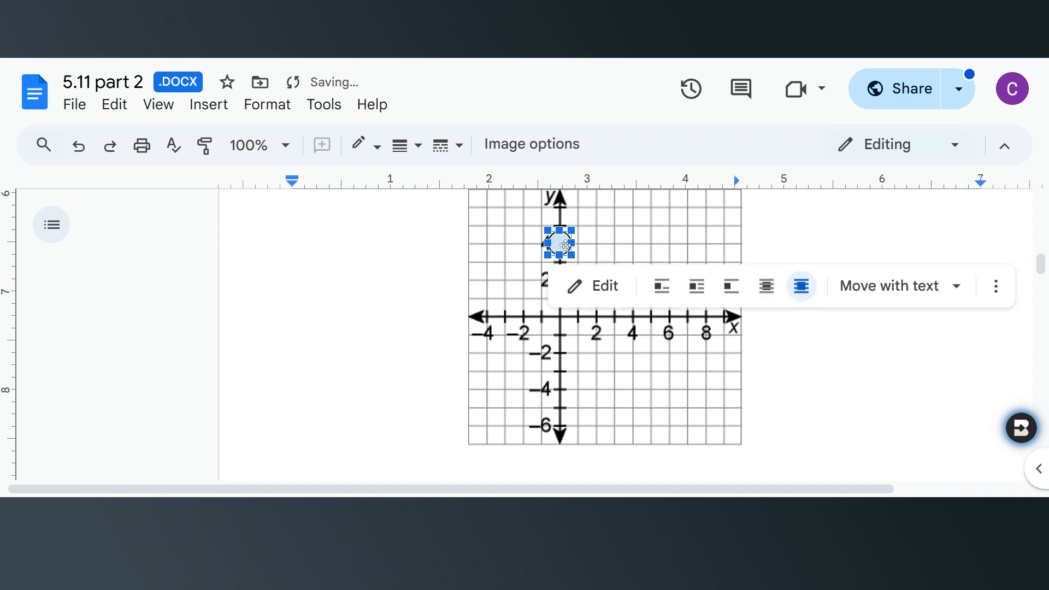
pyautogui.click(430, 311)
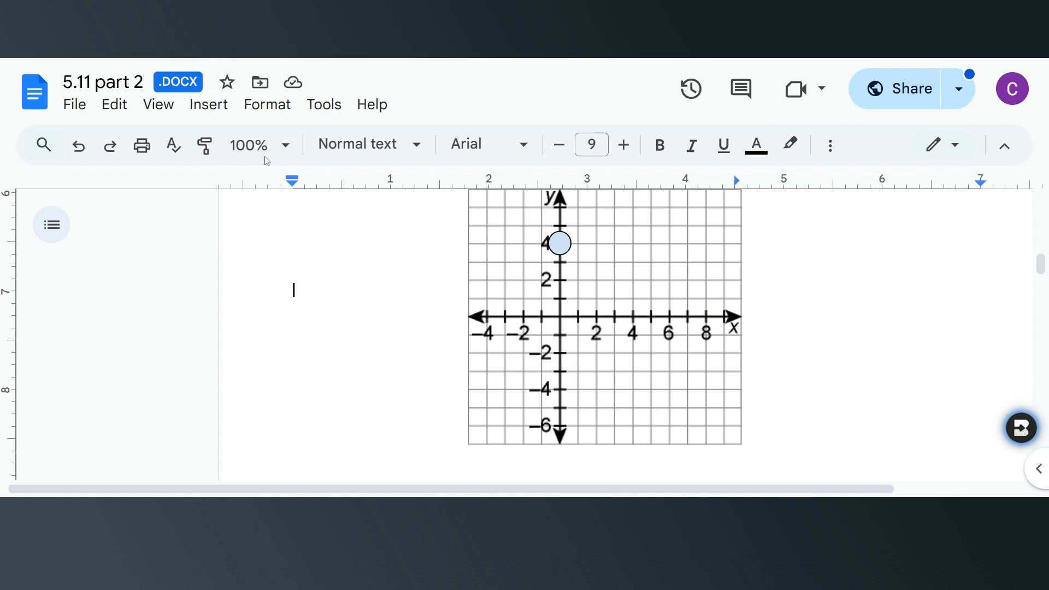
# Insert another new drawing with a circle reduced to a small point marker
pyautogui.click(209, 111)
pyautogui.moveTo(299, 215)
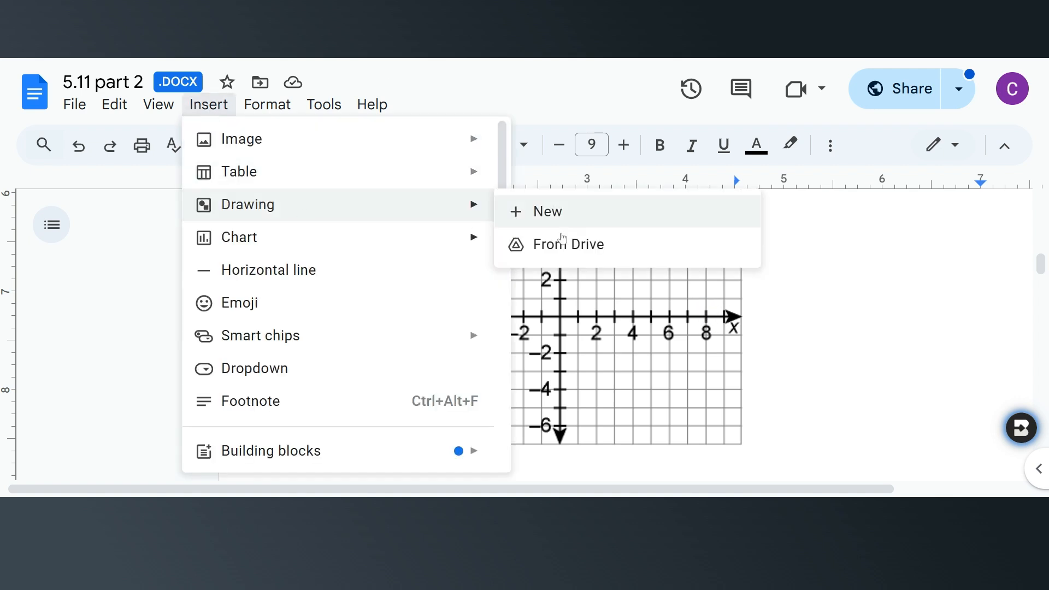
pyautogui.click(559, 220)
pyautogui.click(433, 205)
pyautogui.moveTo(491, 253)
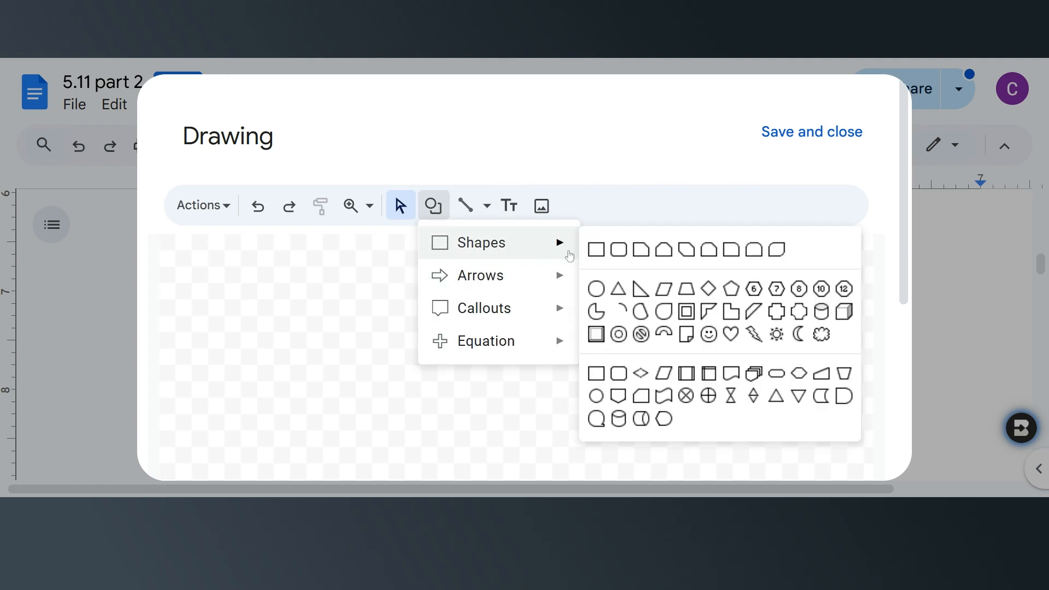
pyautogui.click(596, 290)
pyautogui.click(523, 332)
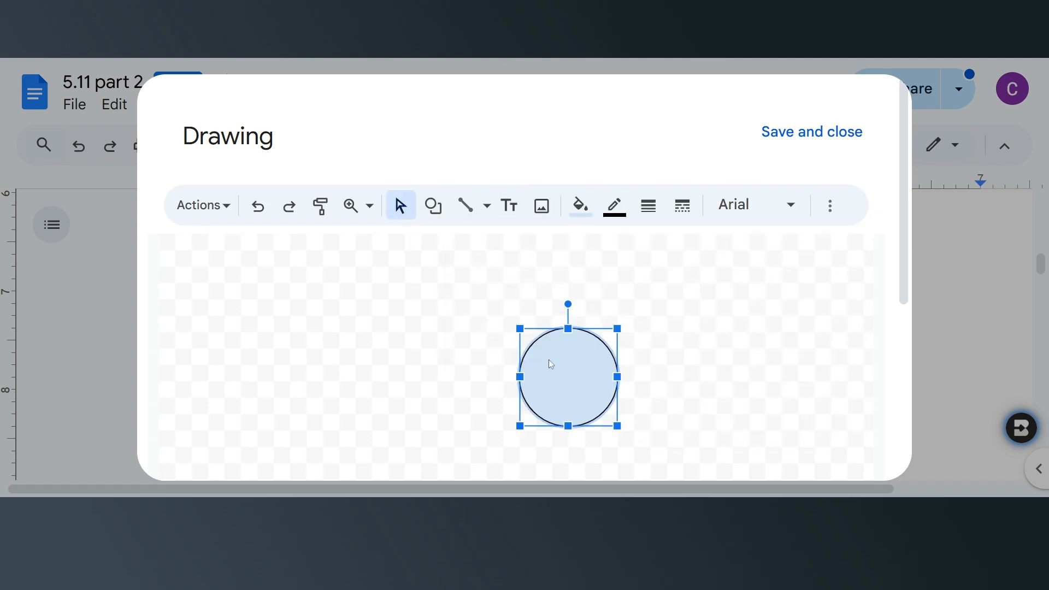
pyautogui.moveTo(617, 426); pyautogui.dragTo(543, 352)
pyautogui.click(678, 367)
pyautogui.click(812, 132)
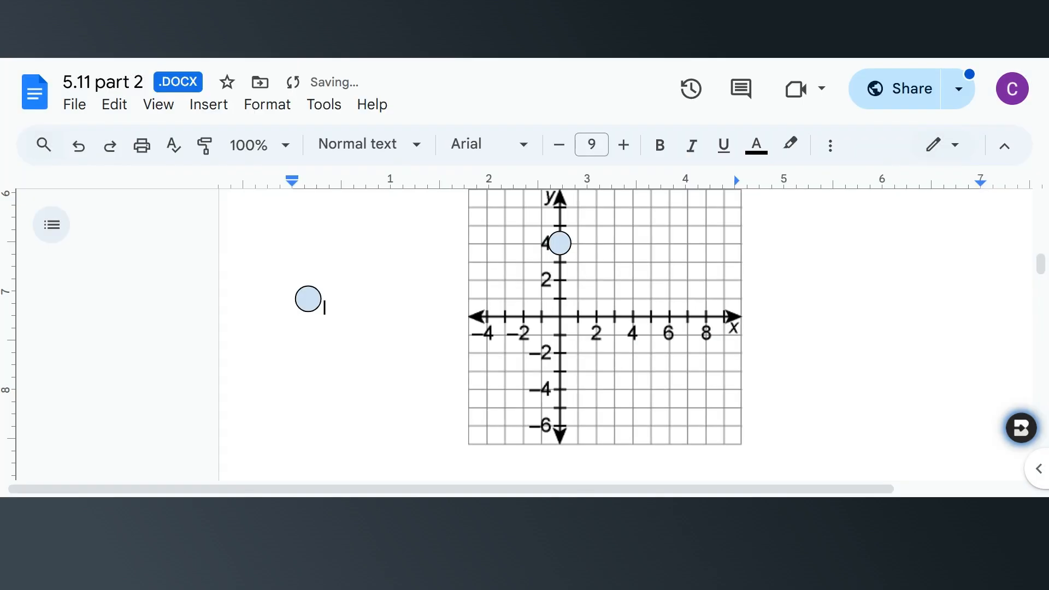
# Set the second circle to sit in front of the text and move it onto the grid's x-axis at 8
pyautogui.click(309, 302)
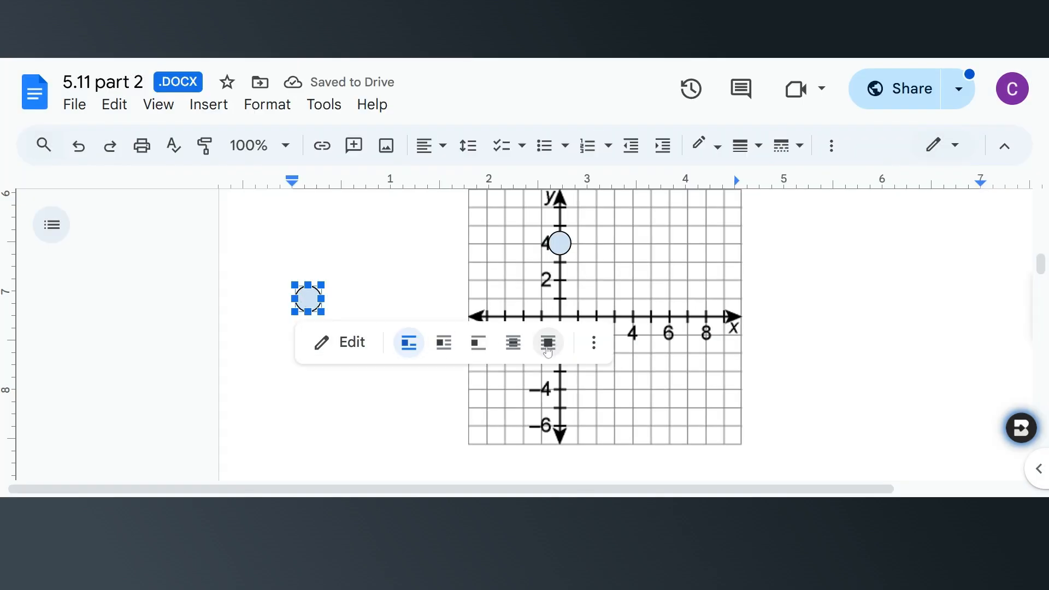
pyautogui.click(548, 344)
pyautogui.moveTo(315, 309); pyautogui.dragTo(319, 312)
pyautogui.press('Escape')
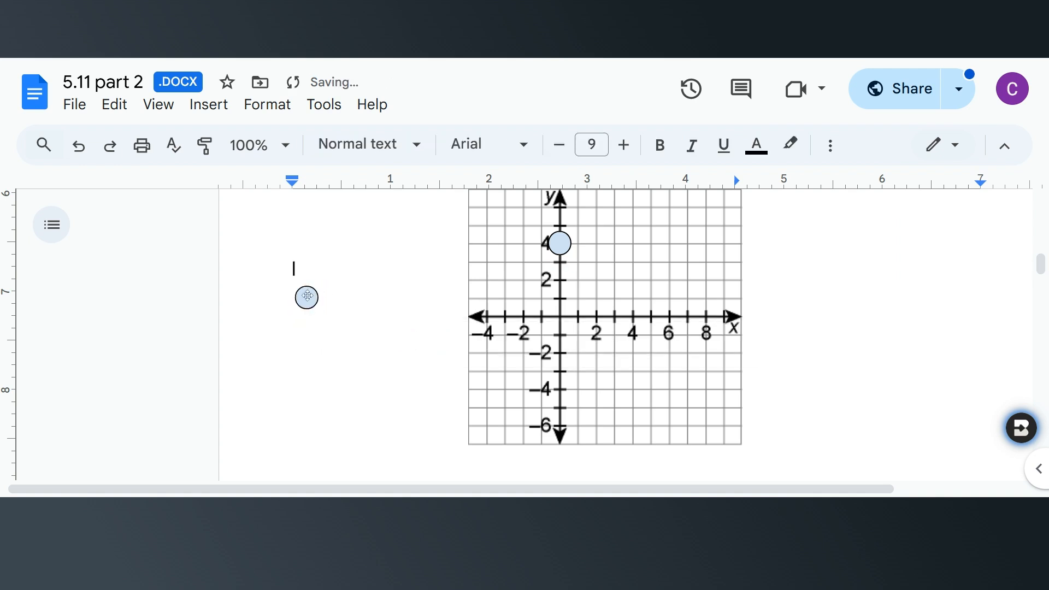
pyautogui.moveTo(306, 297); pyautogui.dragTo(707, 312)
pyautogui.press('Escape')
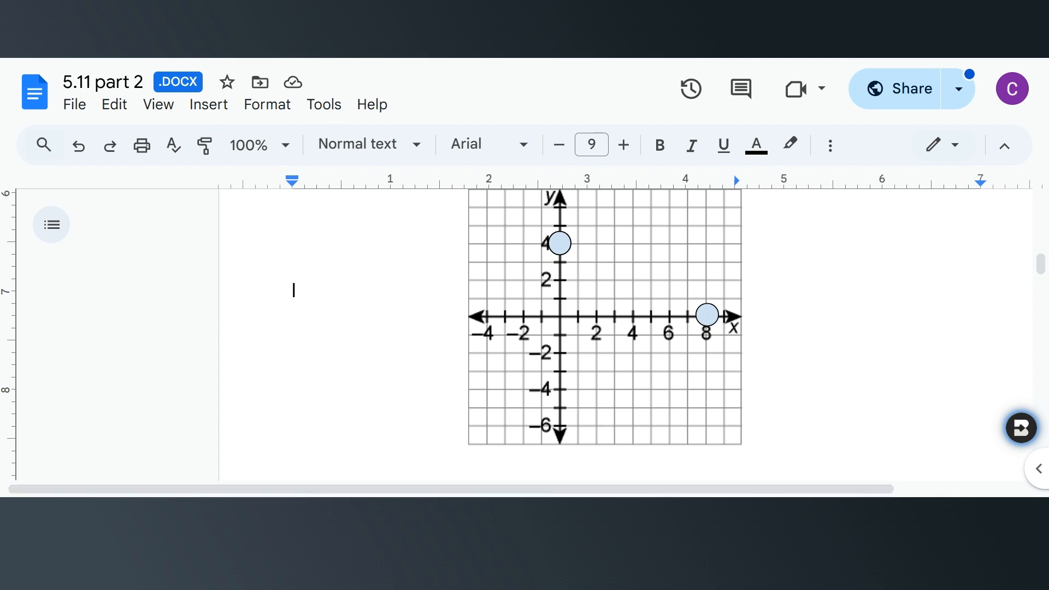
# Insert a new drawing containing a straight diagonal line that slopes down to the right
pyautogui.click(223, 114)
pyautogui.moveTo(302, 217)
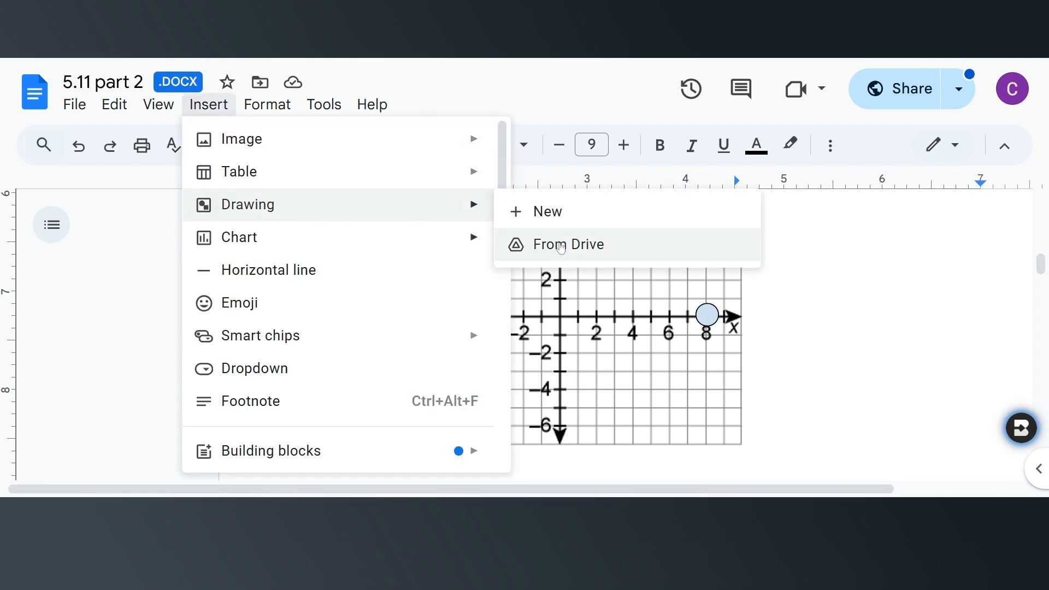
pyautogui.click(580, 222)
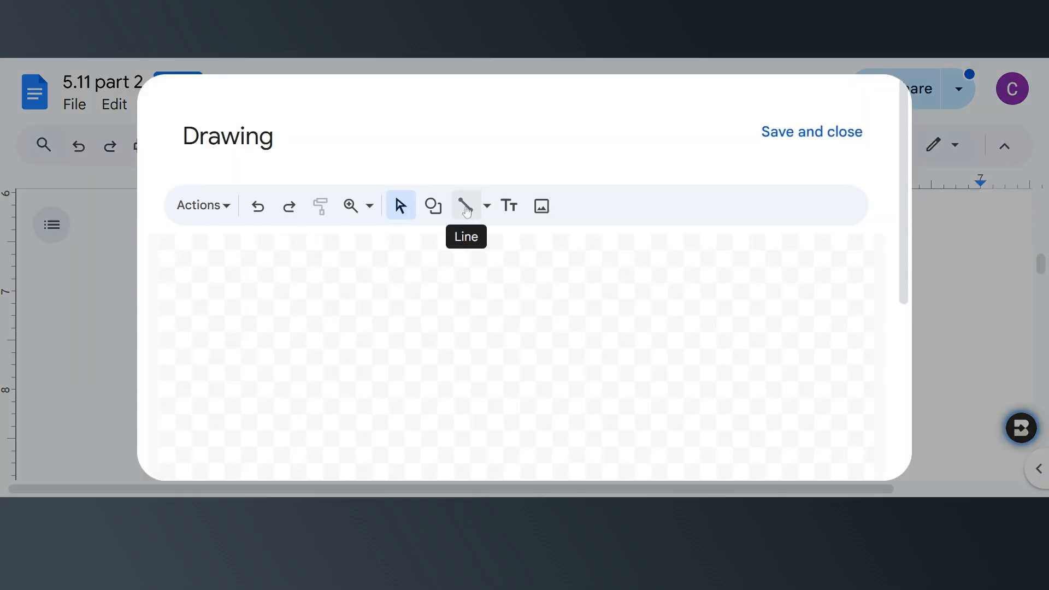
pyautogui.click(486, 207)
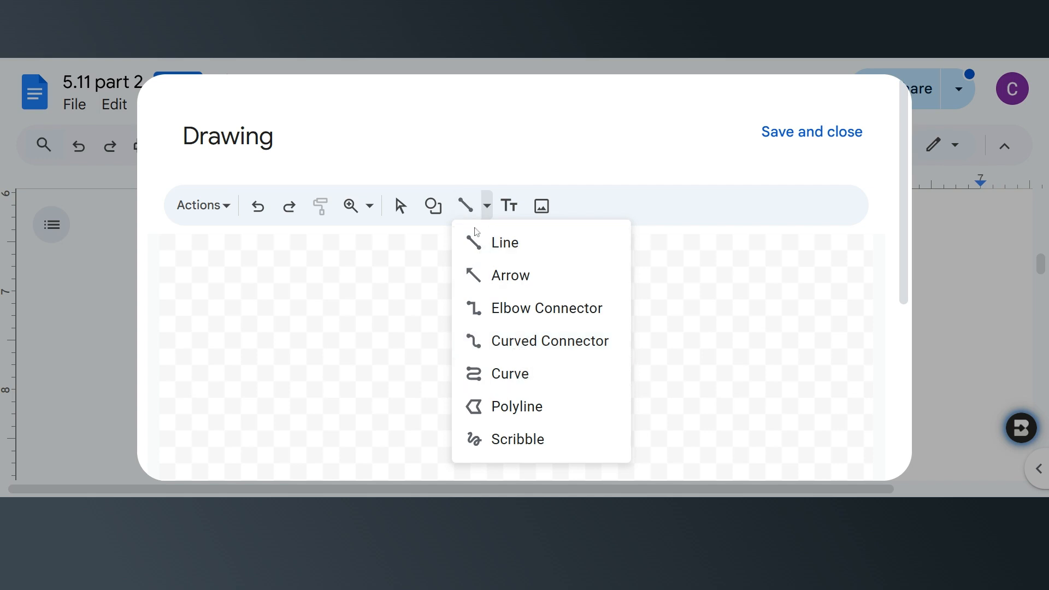
pyautogui.click(479, 252)
pyautogui.moveTo(459, 295); pyautogui.dragTo(601, 392)
pyautogui.click(789, 134)
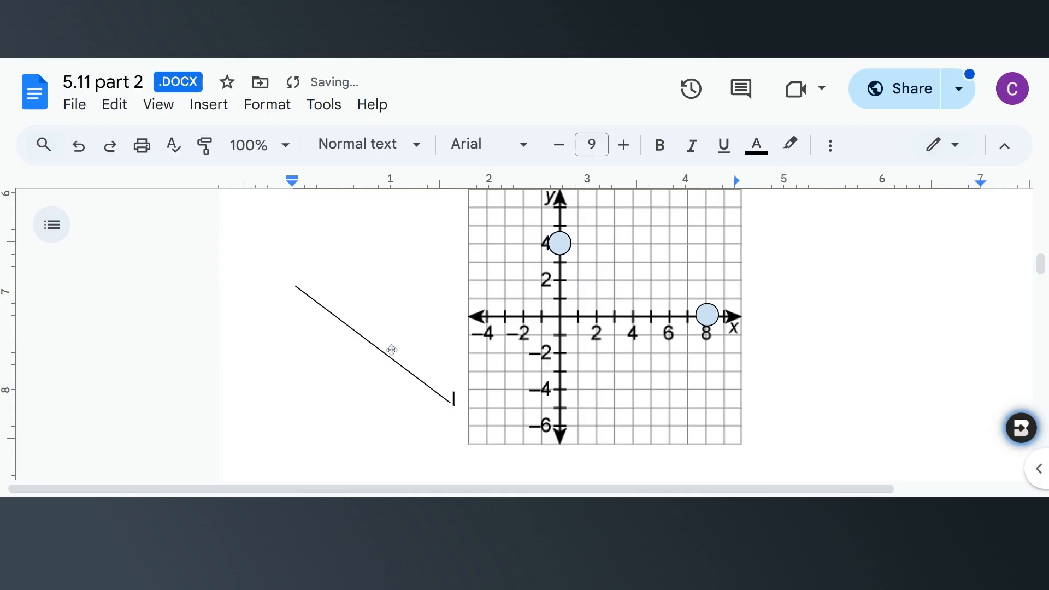
# Set the line to sit in front of the text and move it onto the grid, starting at the y-axis circle
pyautogui.click(391, 355)
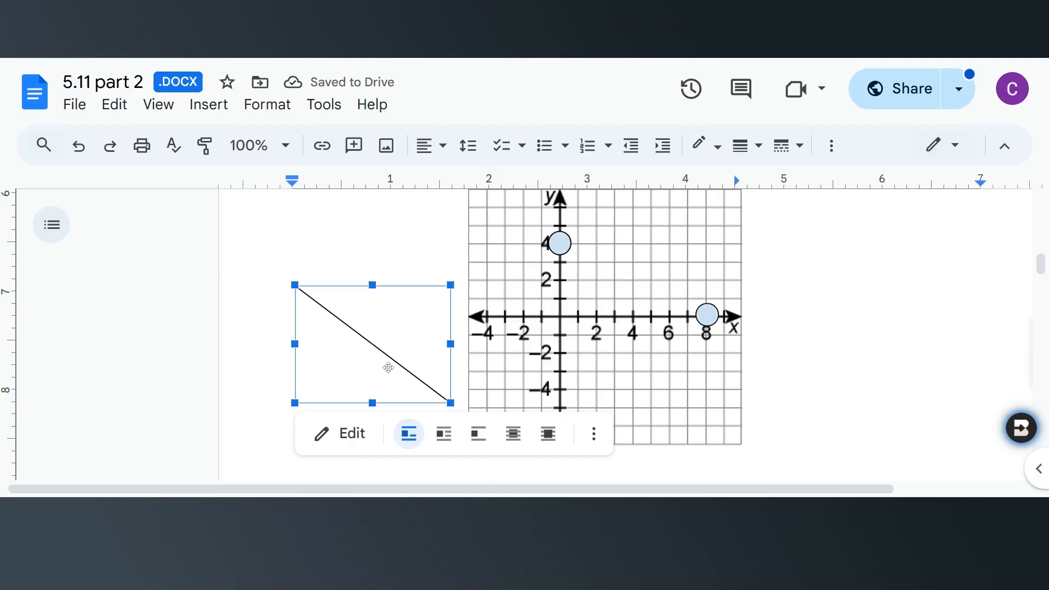
pyautogui.click(383, 335)
pyautogui.click(391, 359)
pyautogui.click(548, 434)
pyautogui.moveTo(396, 359)
pyautogui.mouseDown()
pyautogui.moveTo(672, 304)
pyautogui.moveTo(650, 309)
pyautogui.mouseUp()
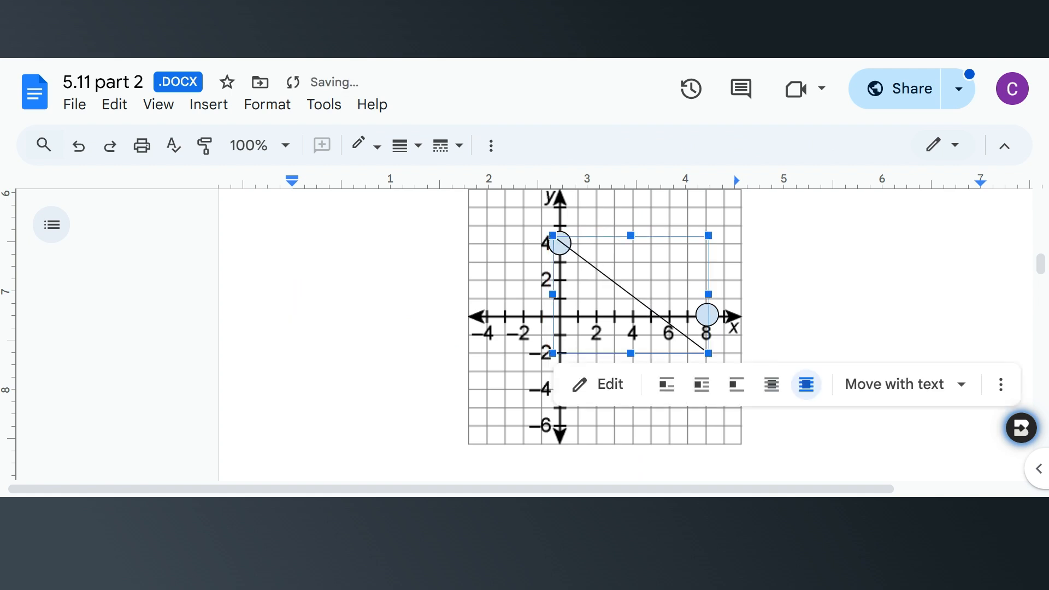
pyautogui.press('Escape')
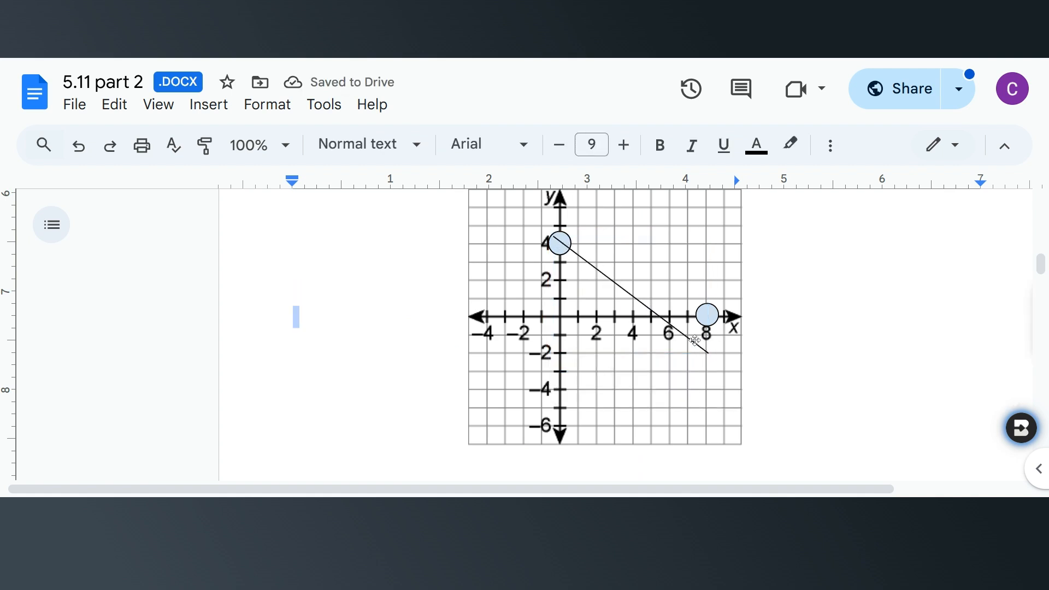
# Nudge the line and stretch its width past the grid's edge so it runs through both circles
pyautogui.click(652, 303)
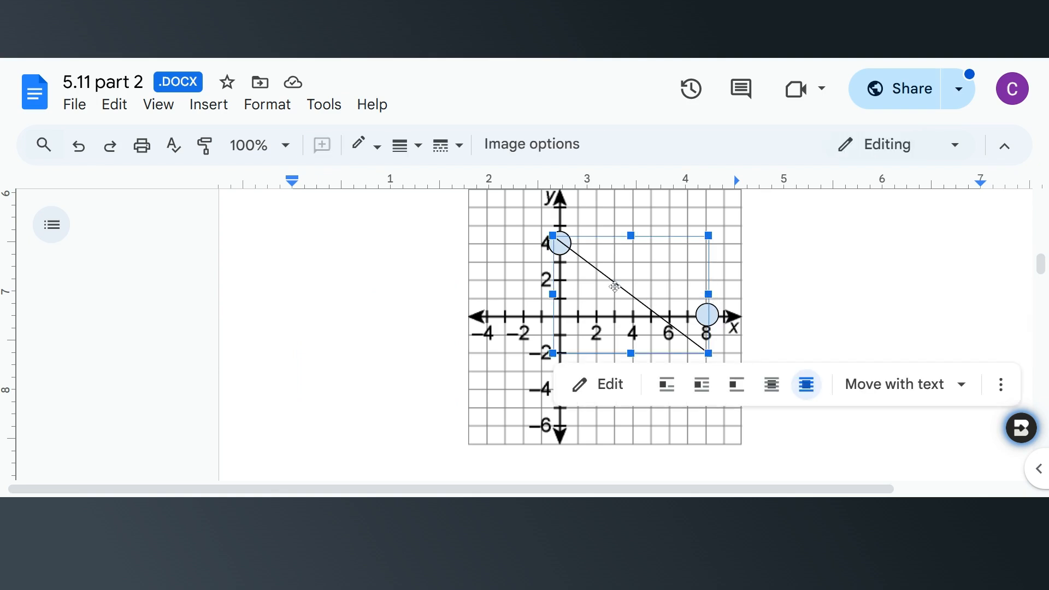
pyautogui.moveTo(633, 292)
pyautogui.mouseDown()
pyautogui.moveTo(343, 299)
pyautogui.moveTo(632, 291)
pyautogui.mouseUp()
pyautogui.moveTo(711, 290)
pyautogui.mouseDown()
pyautogui.moveTo(733, 290)
pyautogui.moveTo(695, 290)
pyautogui.mouseUp()
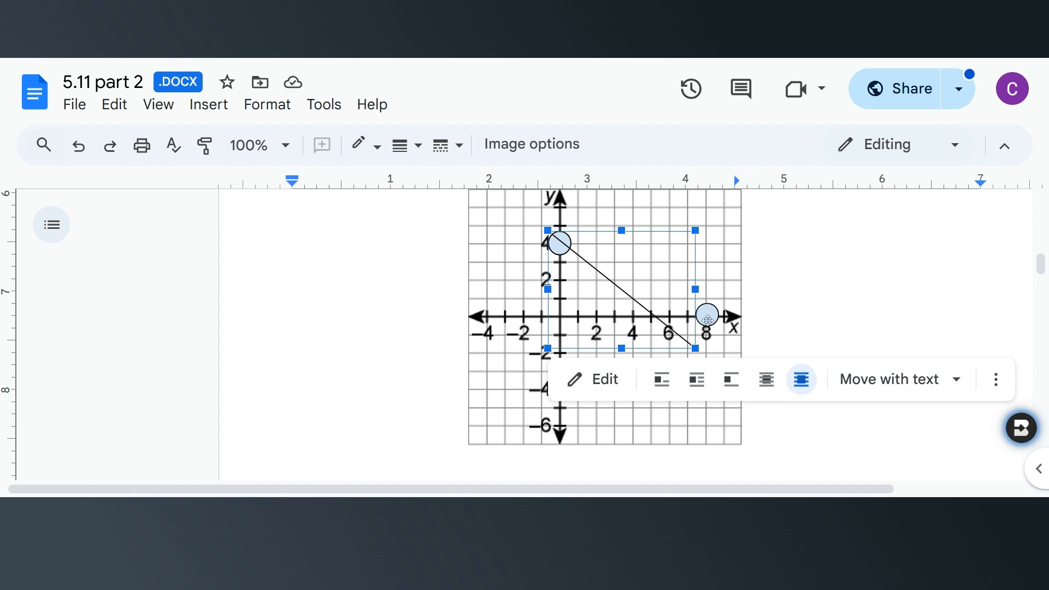
pyautogui.moveTo(696, 290); pyautogui.dragTo(794, 290)
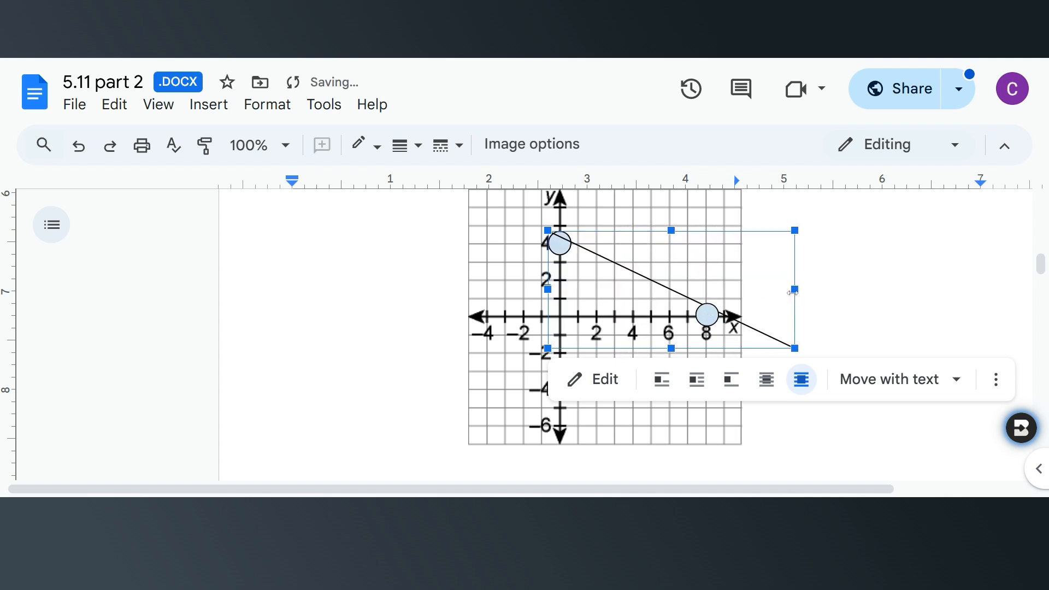
# Narrow the line's width and lower its top edge so it runs through both circles
pyautogui.moveTo(793, 292); pyautogui.dragTo(774, 299)
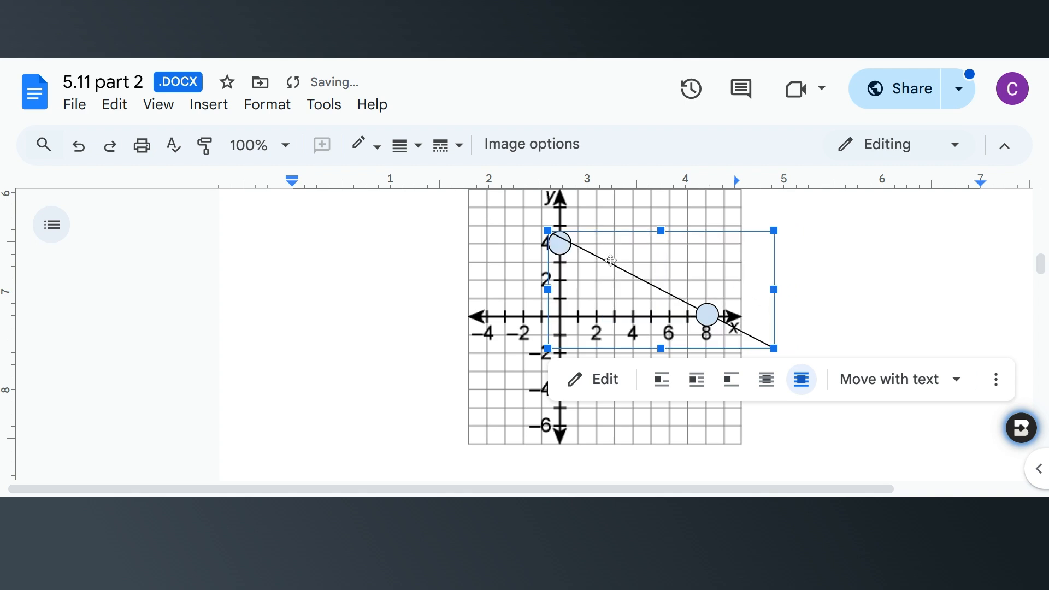
pyautogui.press('Escape')
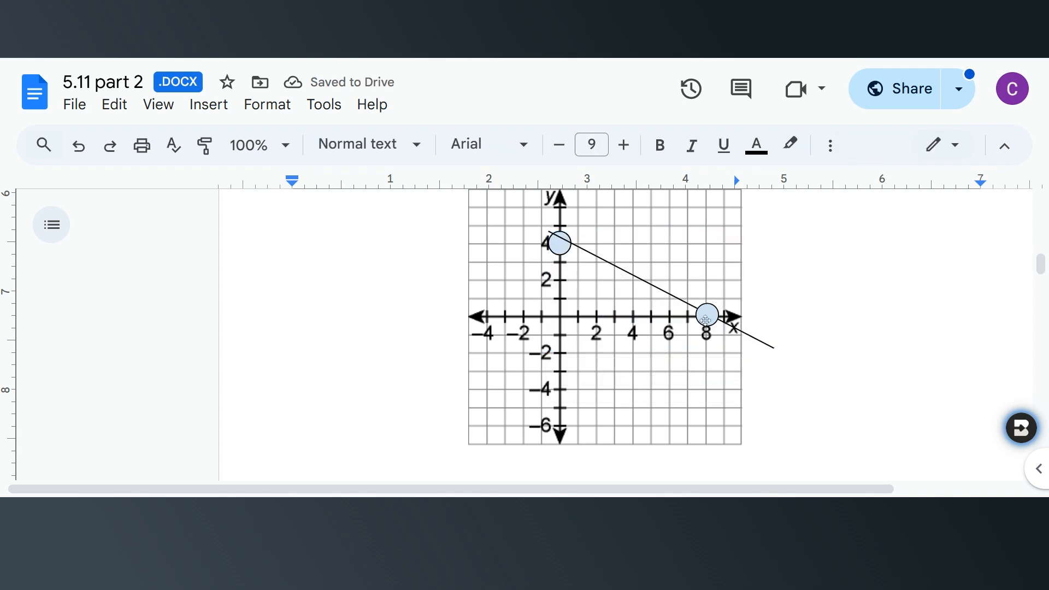
pyautogui.click(582, 248)
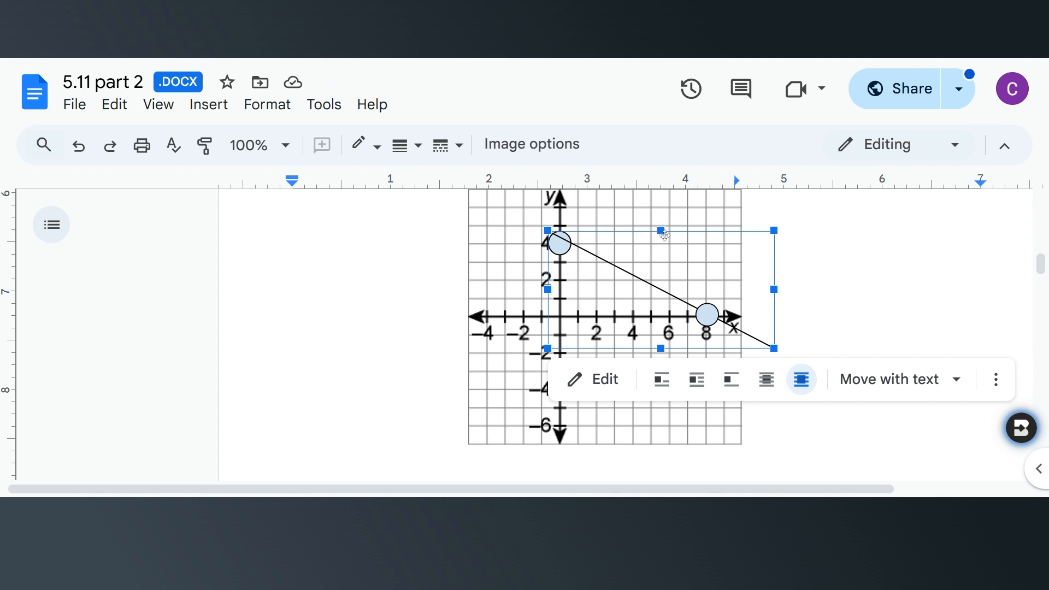
pyautogui.moveTo(660, 231); pyautogui.dragTo(659, 239)
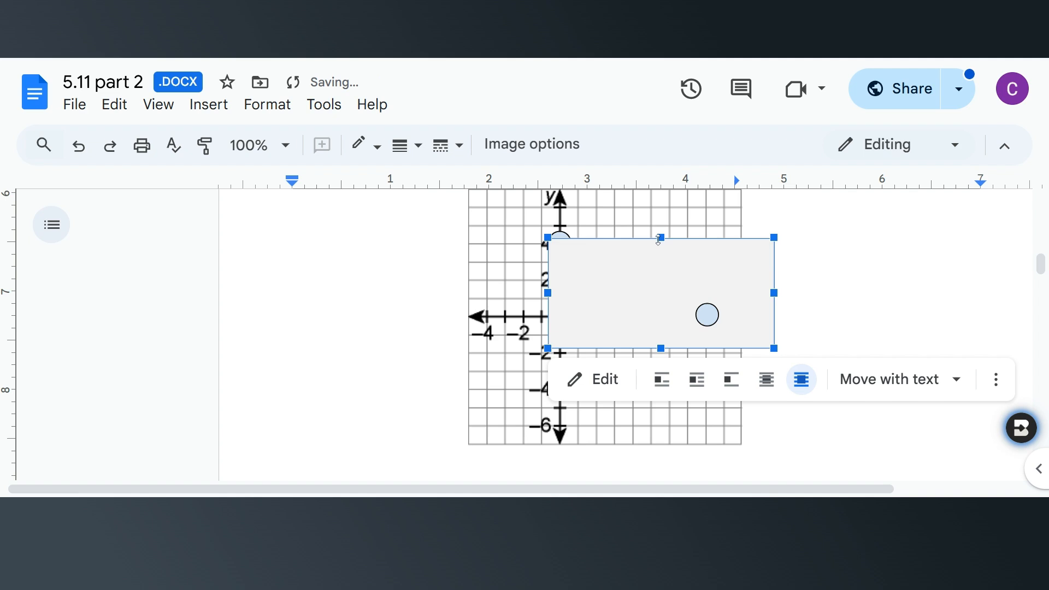
pyautogui.click(808, 257)
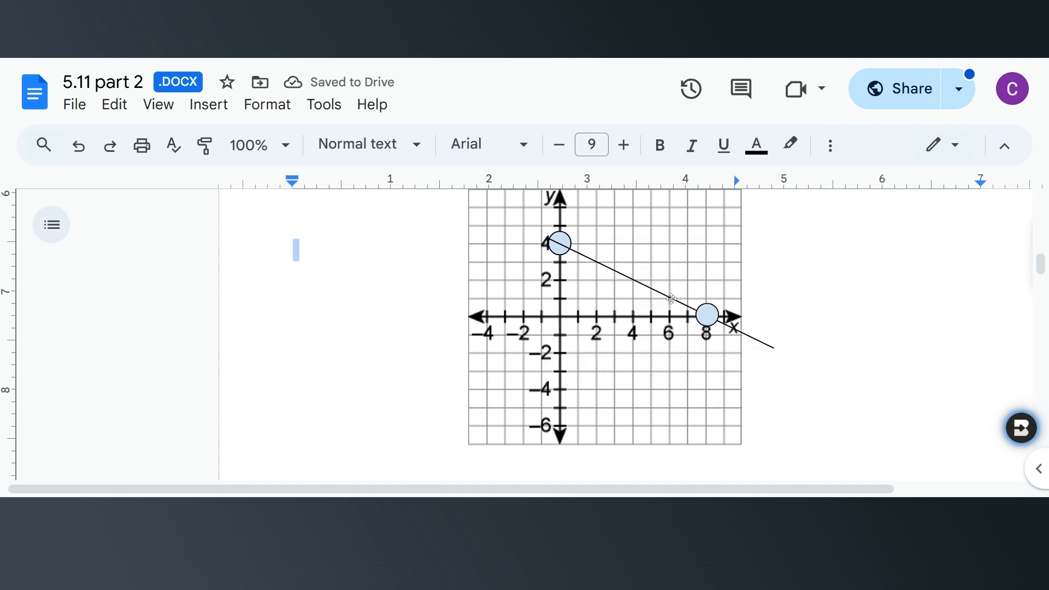
# Stretch the line's starting end past the grid, and pull it back to begin just before the y-axis circle
pyautogui.click(616, 273)
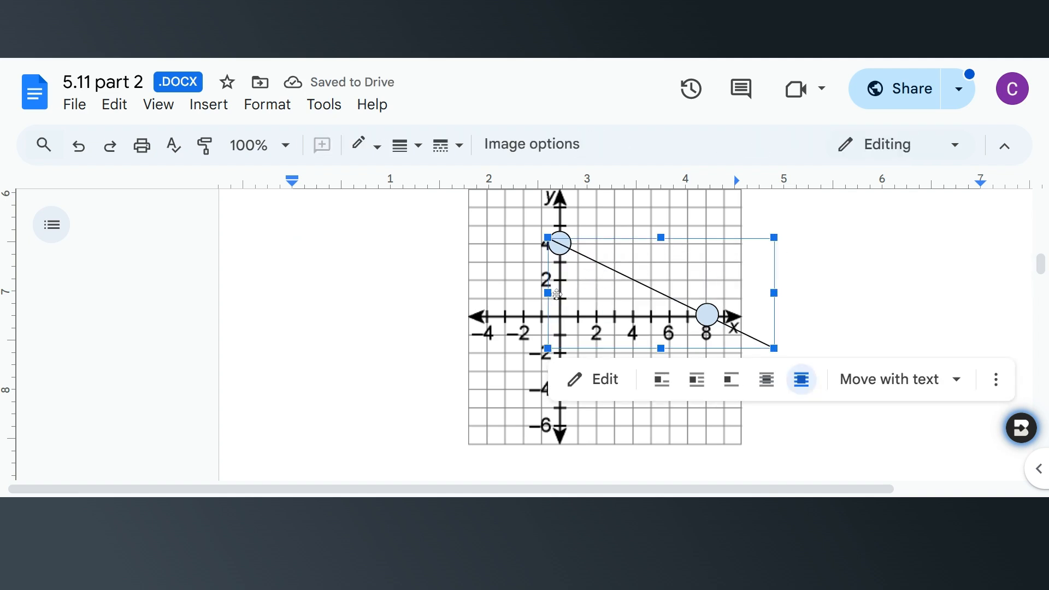
pyautogui.moveTo(549, 293)
pyautogui.mouseDown()
pyautogui.moveTo(450, 297)
pyautogui.moveTo(547, 307)
pyautogui.mouseUp()
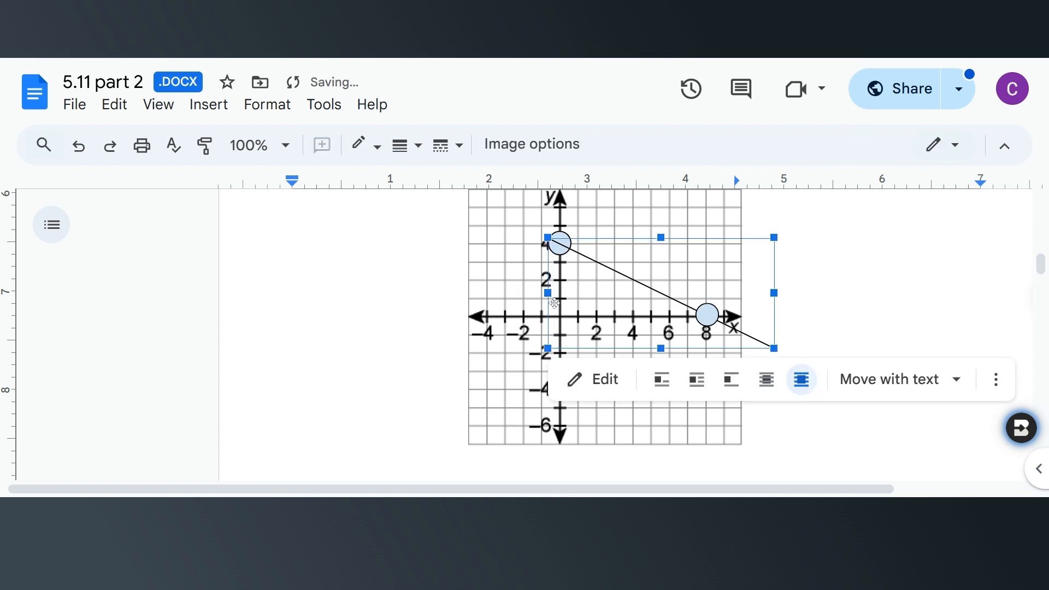
pyautogui.moveTo(547, 292); pyautogui.dragTo(450, 293)
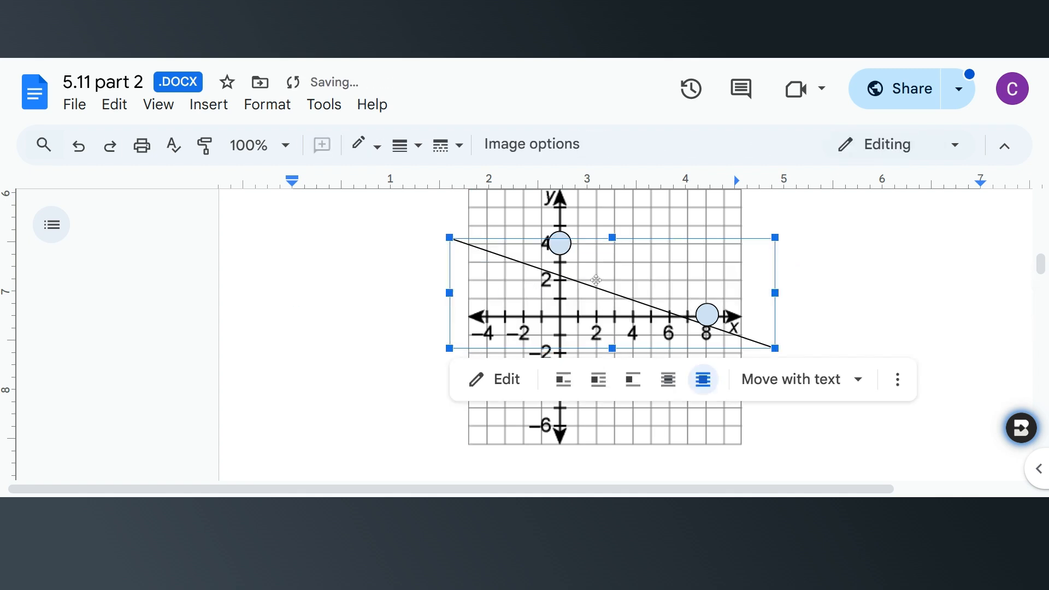
pyautogui.moveTo(449, 293); pyautogui.dragTo(542, 293)
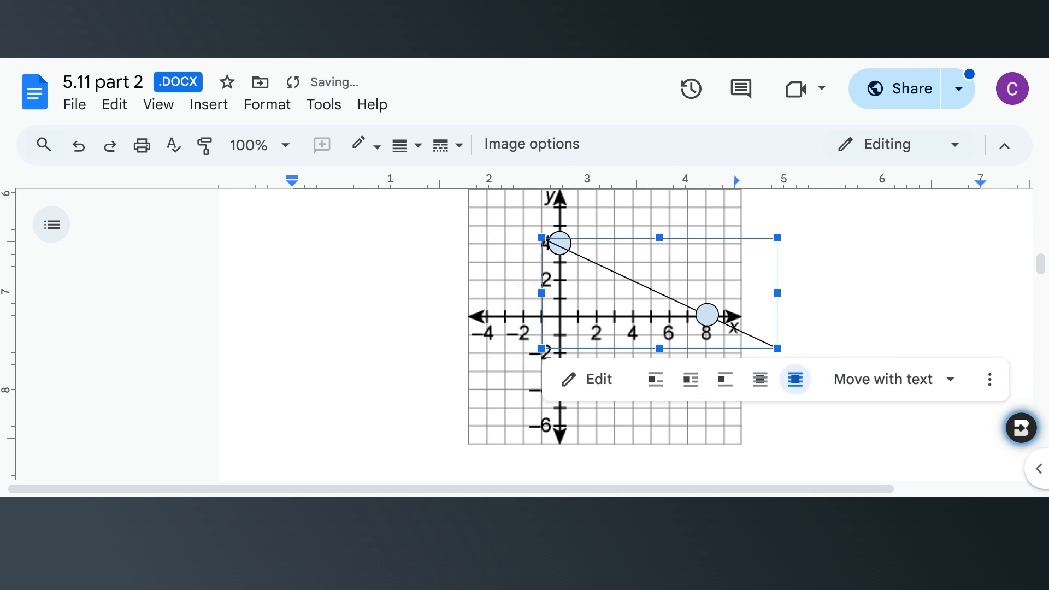
pyautogui.press('Escape')
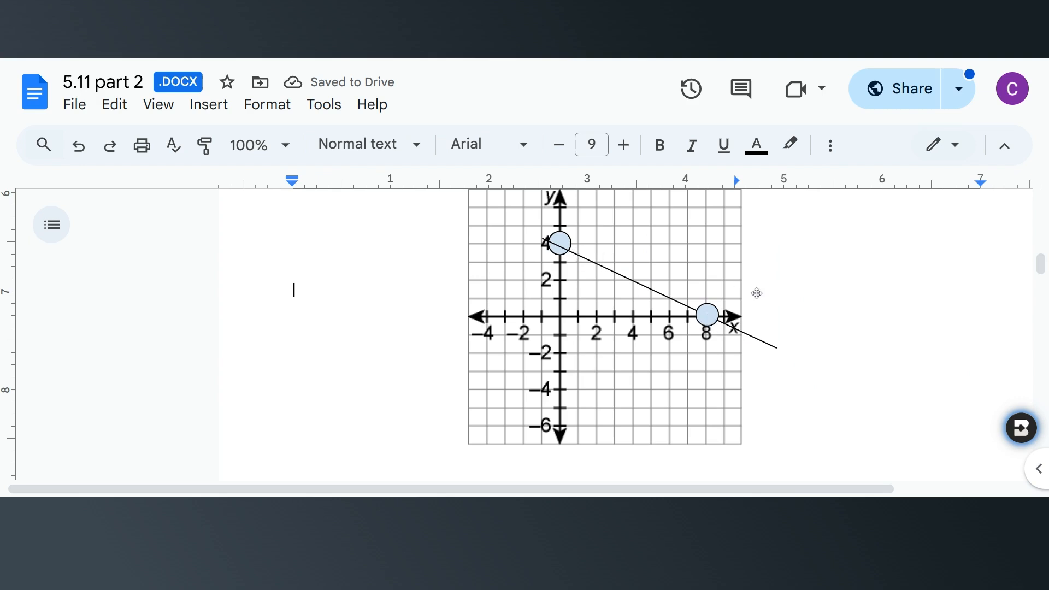
# Edit the line's drawing to give the line a long-dash style, and save it back to the document
pyautogui.doubleClick(642, 286)
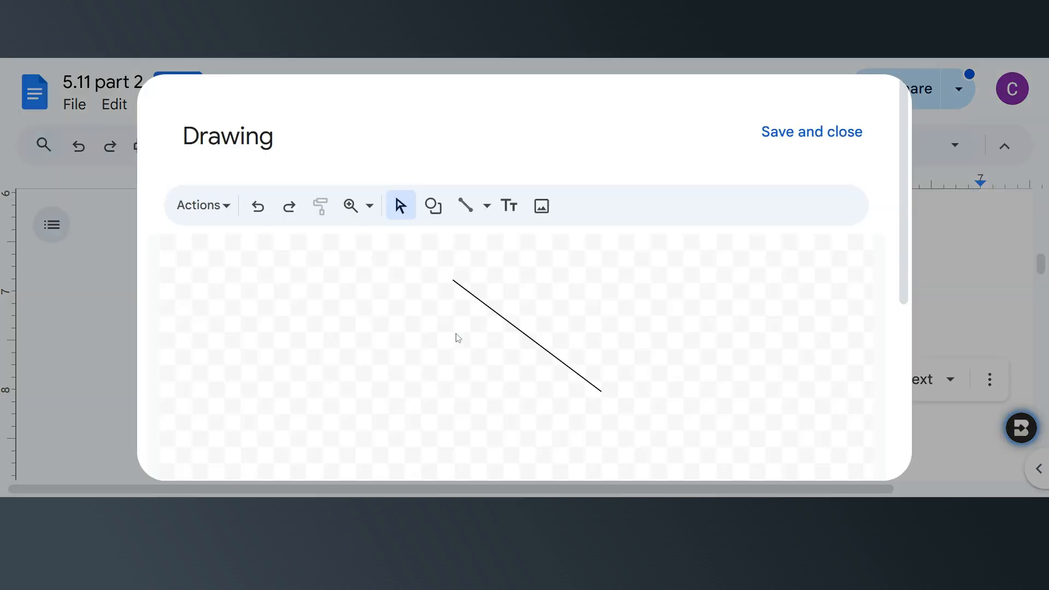
pyautogui.click(514, 327)
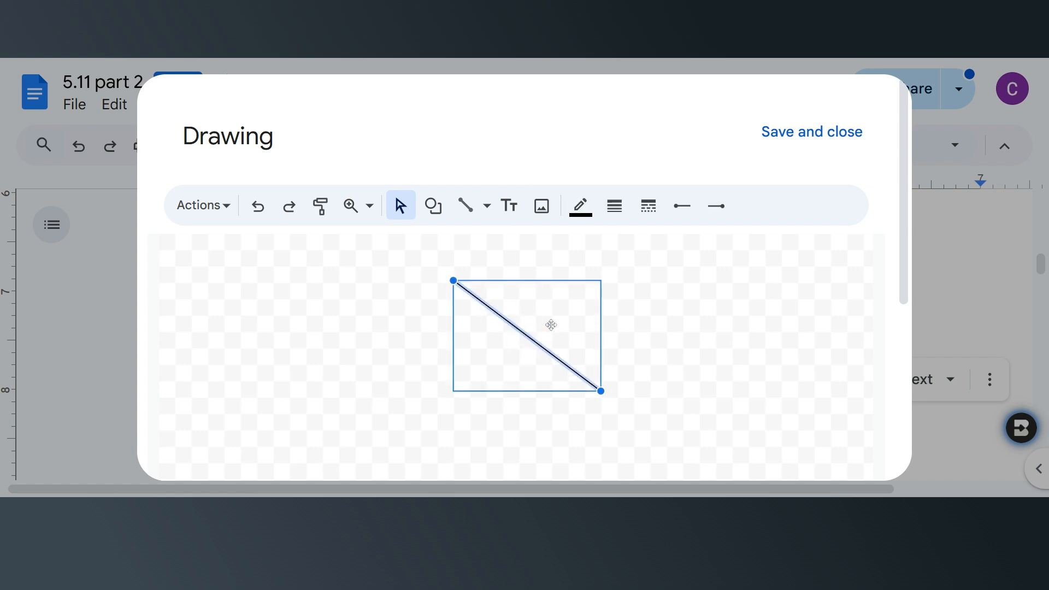
pyautogui.click(651, 213)
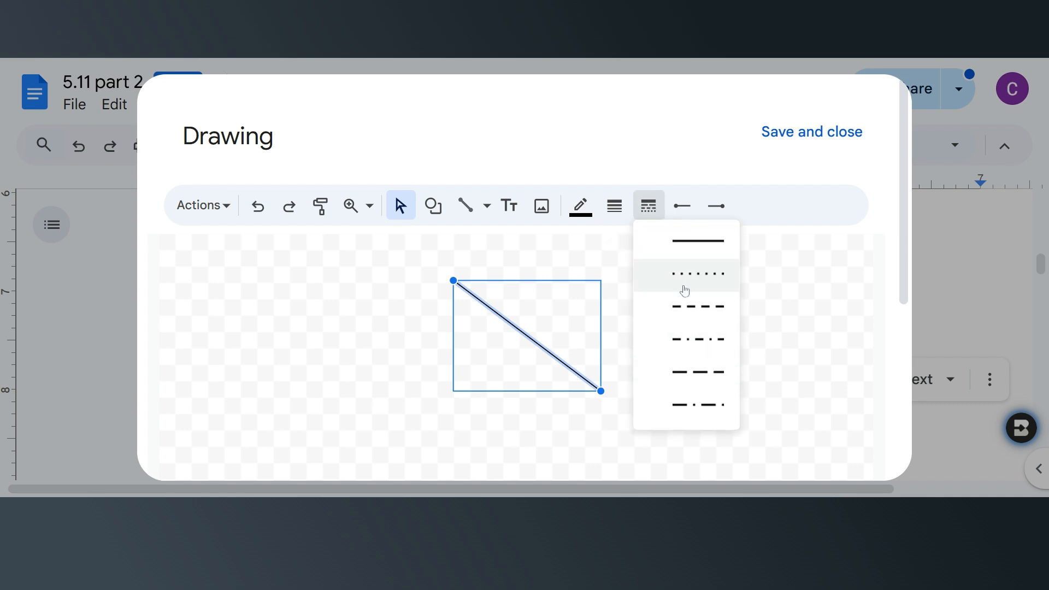
pyautogui.click(696, 377)
pyautogui.click(632, 388)
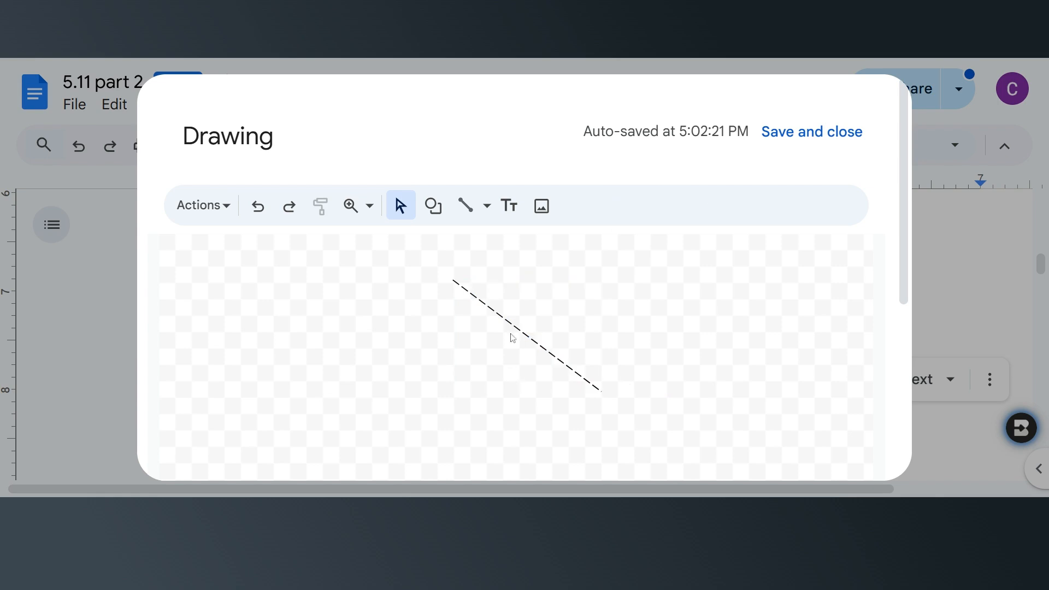
pyautogui.click(771, 134)
pyautogui.press('Escape')
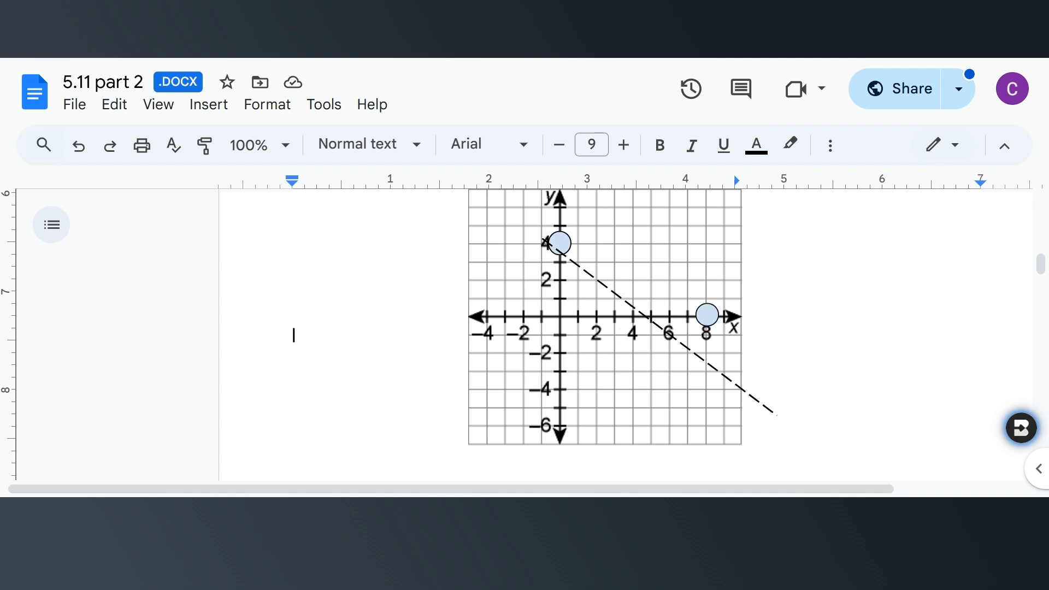
# Insert a new drawing containing a freehand zigzag shading mark made with the Scribble tool
pyautogui.scroll(1, 616, 333)
pyautogui.scroll(2, 616, 334)
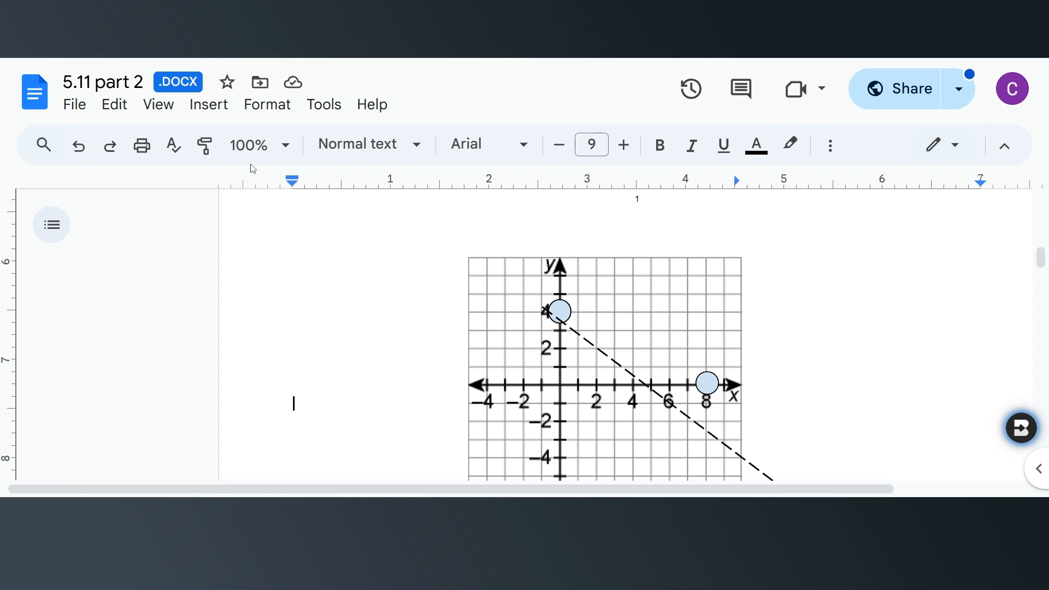
pyautogui.click(213, 117)
pyautogui.moveTo(330, 208)
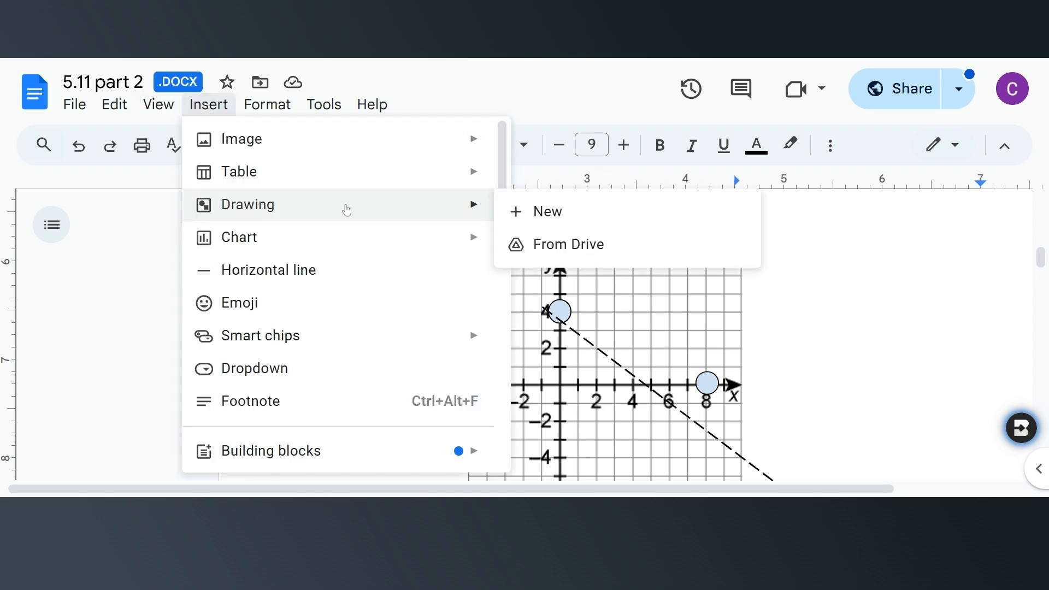
pyautogui.click(534, 218)
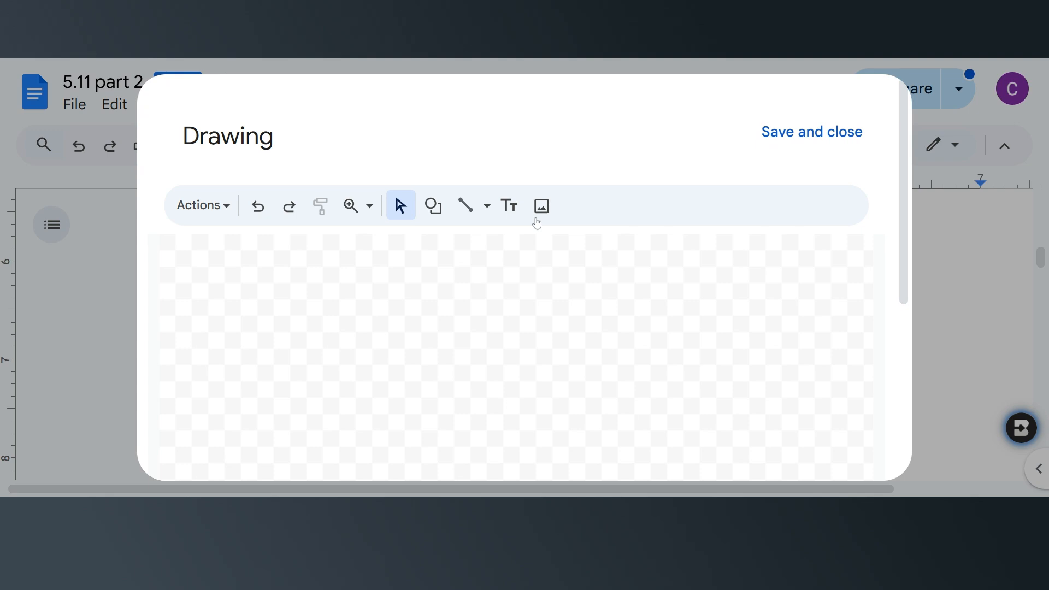
pyautogui.click(487, 206)
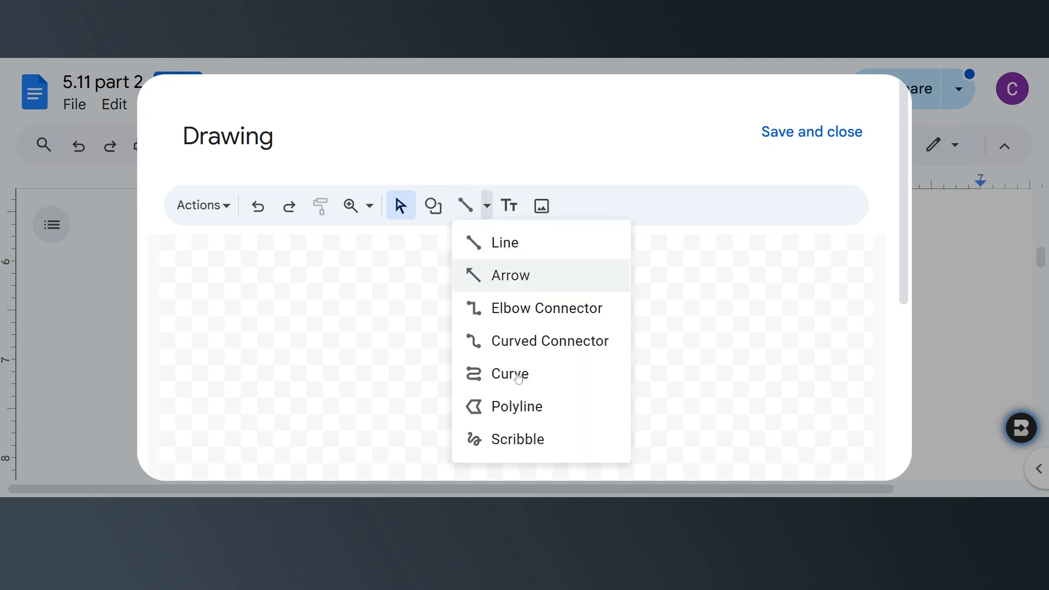
pyautogui.click(517, 440)
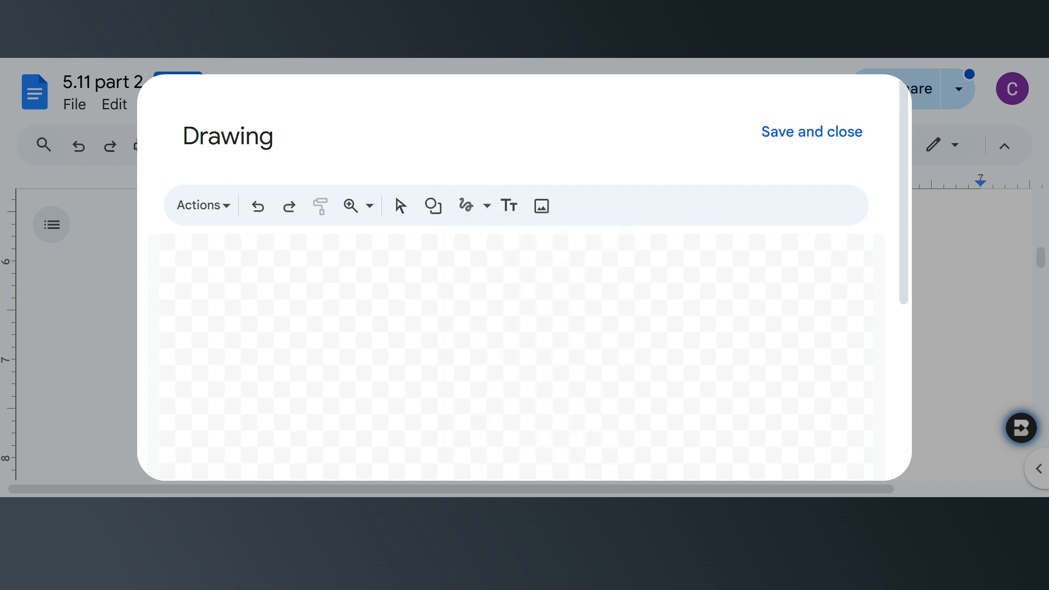
pyautogui.moveTo(494, 330)
pyautogui.mouseDown()
pyautogui.moveTo(528, 353)
pyautogui.moveTo(505, 317)
pyautogui.moveTo(492, 316)
pyautogui.moveTo(524, 364)
pyautogui.moveTo(540, 326)
pyautogui.moveTo(560, 333)
pyautogui.moveTo(565, 380)
pyautogui.moveTo(546, 327)
pyautogui.moveTo(533, 333)
pyautogui.moveTo(530, 369)
pyautogui.mouseUp()
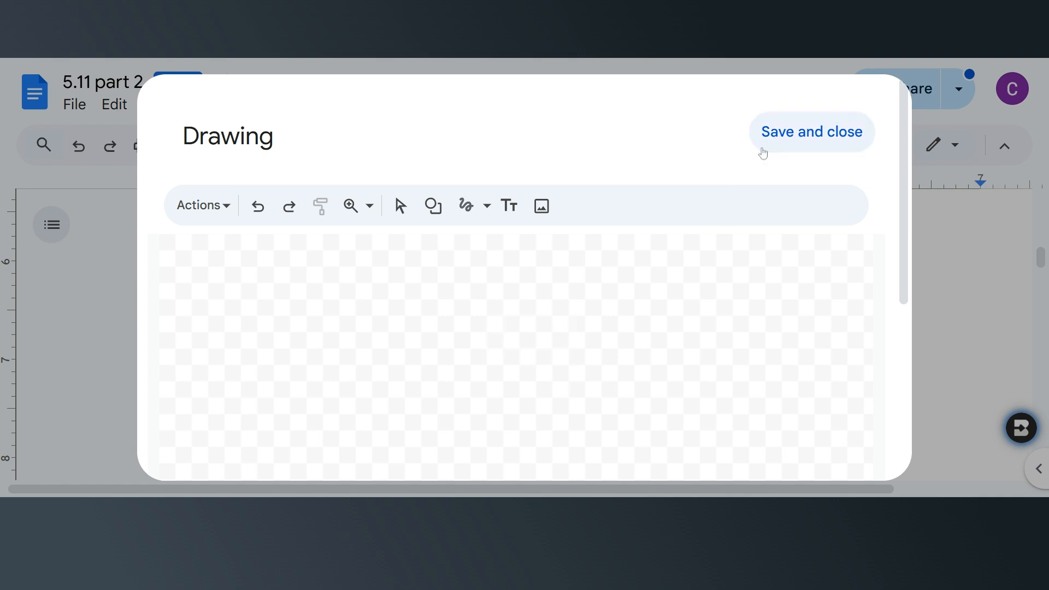
pyautogui.moveTo(443, 292)
pyautogui.mouseDown()
pyautogui.moveTo(449, 323)
pyautogui.moveTo(472, 309)
pyautogui.moveTo(487, 352)
pyautogui.moveTo(476, 340)
pyautogui.mouseUp()
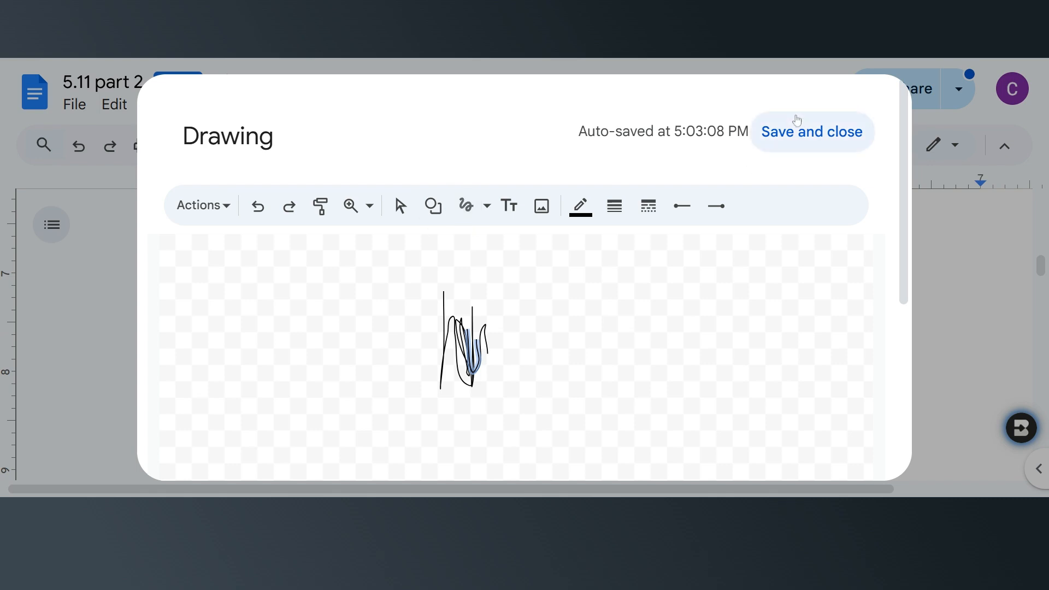
pyautogui.click(801, 132)
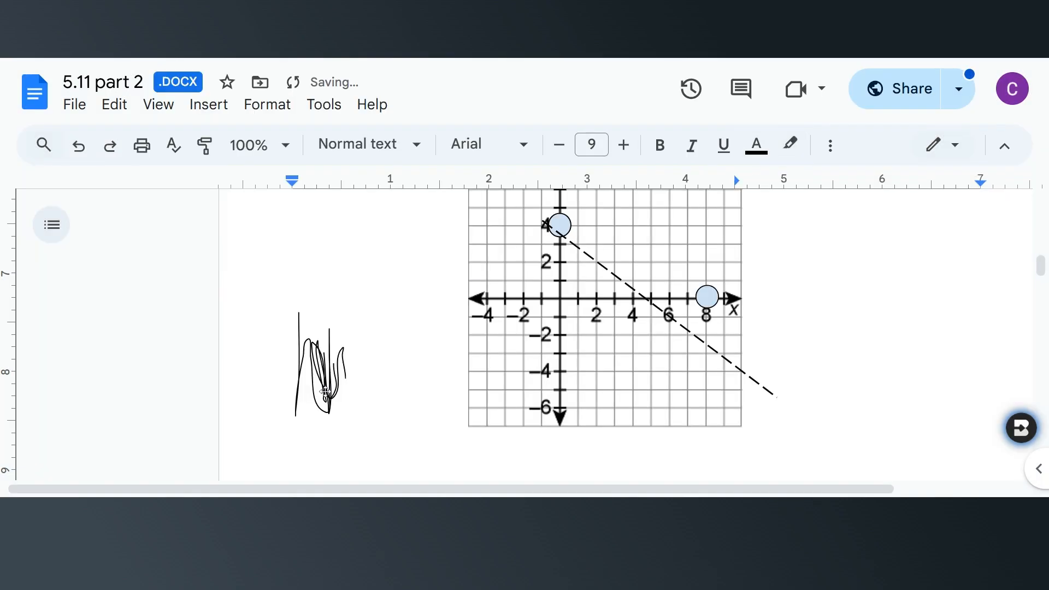
# Compare the inequality sign in question 1 with the dashed line and the scribble on the page
pyautogui.click(325, 392)
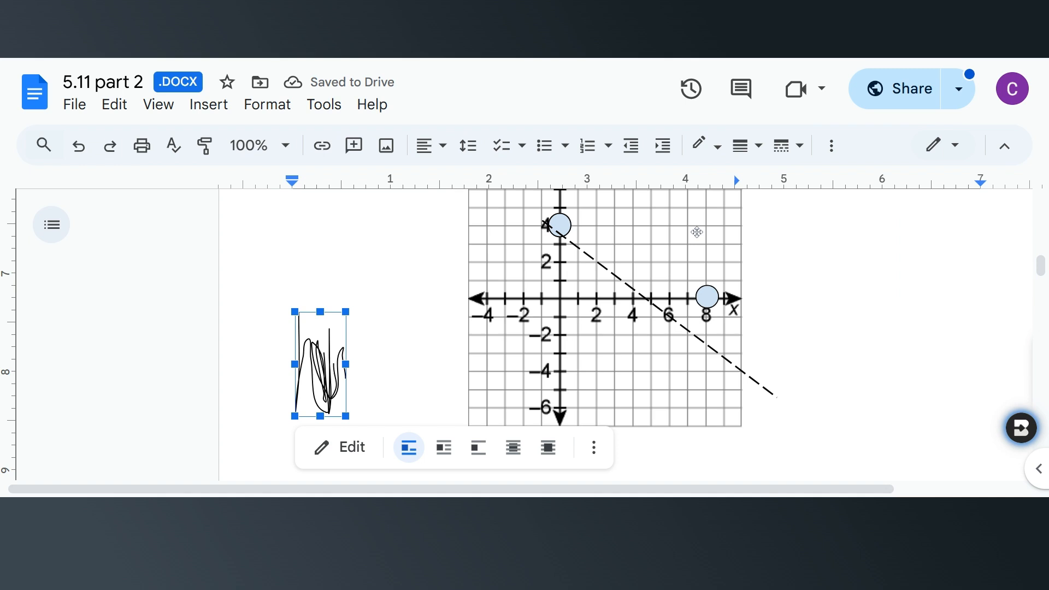
pyautogui.scroll(3, 605, 374)
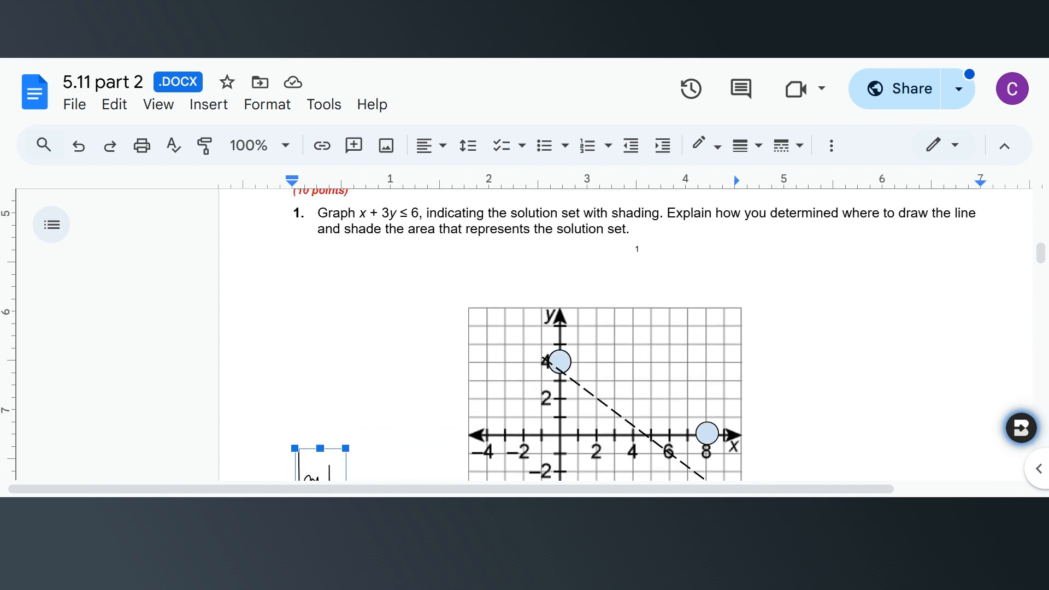
pyautogui.moveTo(397, 213); pyautogui.dragTo(407, 213)
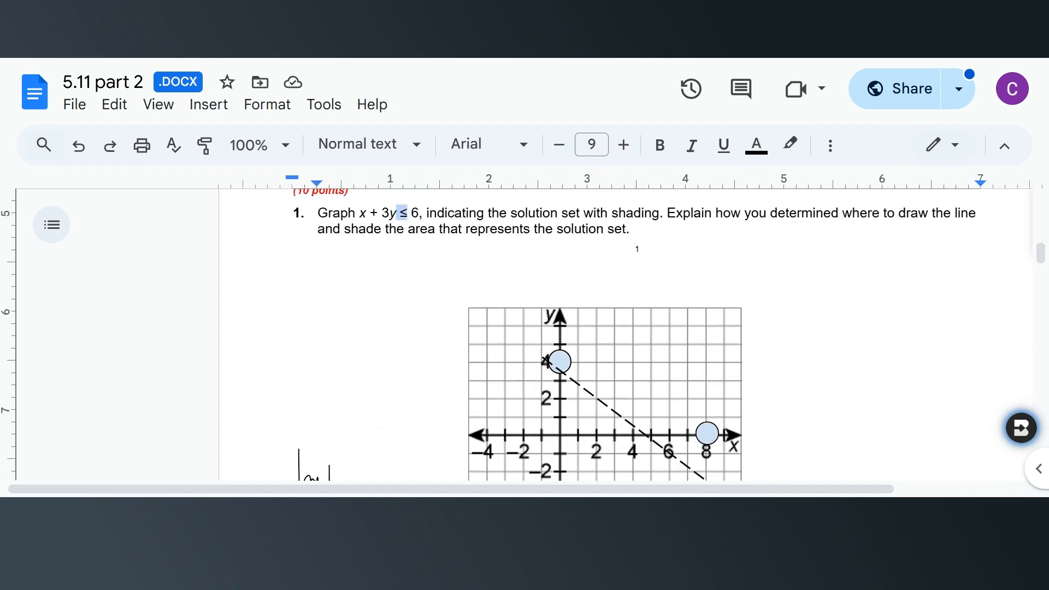
pyautogui.click(409, 213)
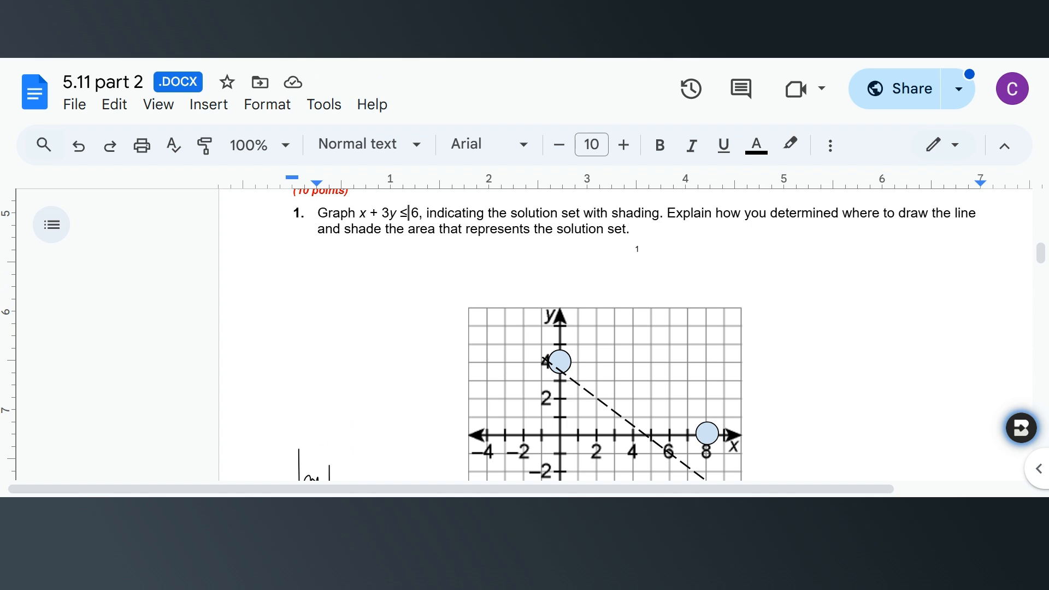
pyautogui.click(626, 421)
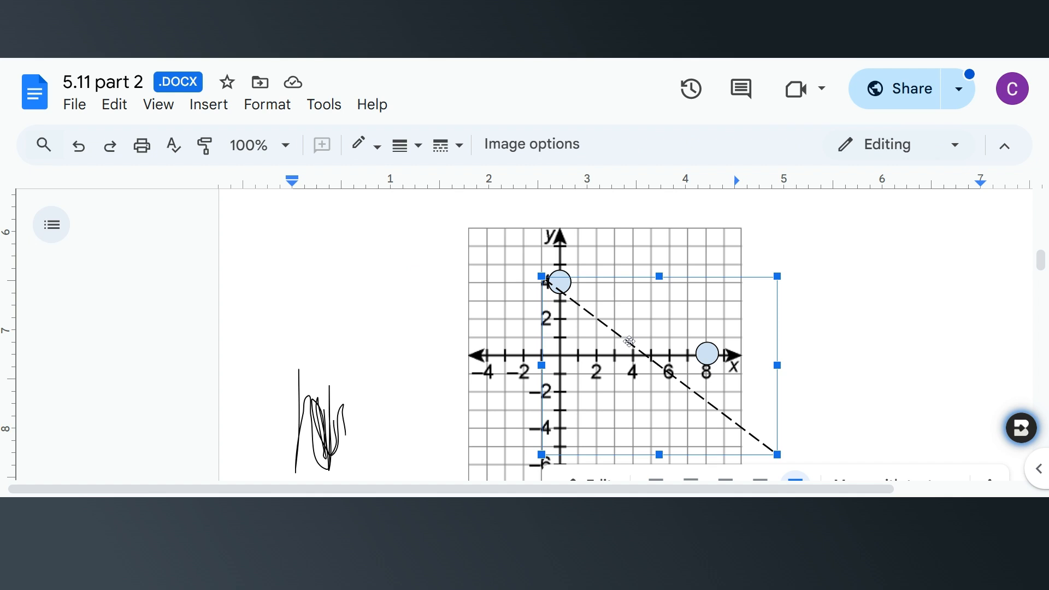
pyautogui.click(319, 432)
# Replace the ≤ sign in question 1's inequality with <
pyautogui.scroll(3, 319, 433)
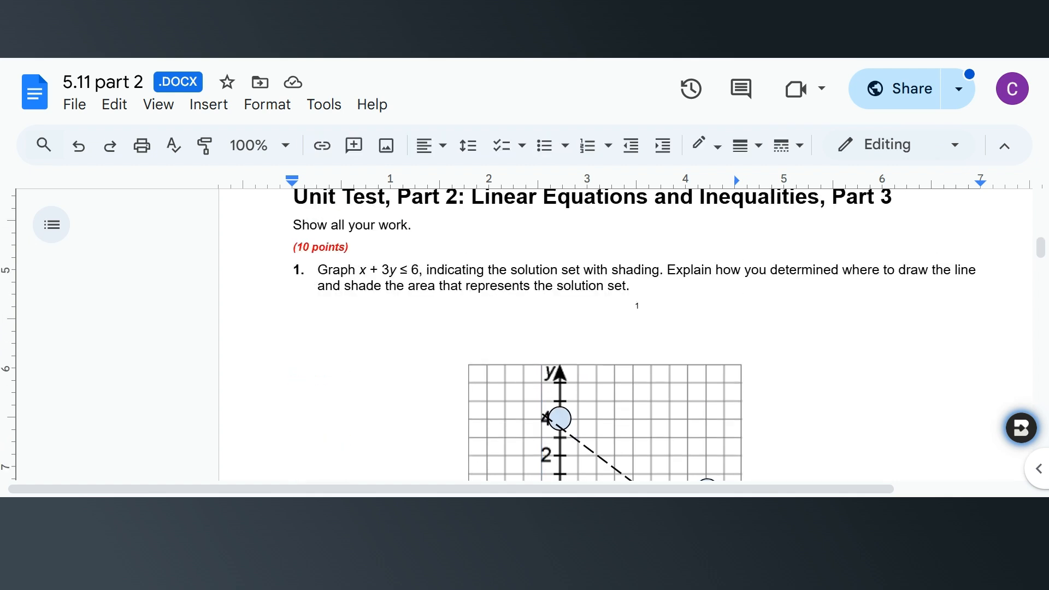
pyautogui.scroll(-1, 523, 334)
pyautogui.scroll(1, 626, 335)
pyautogui.click(408, 270)
pyautogui.press('BackSpace')
pyautogui.write('<')
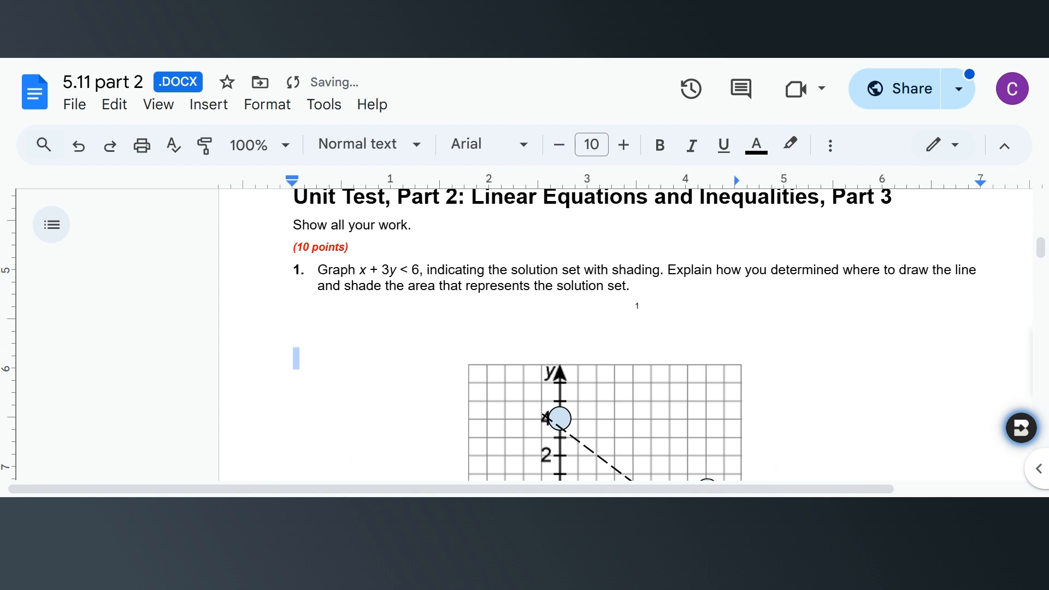
# Set the scribble to sit in front of the text and move it onto the grid below the dashed line, around x = 2
pyautogui.scroll(-2, 332, 414)
pyautogui.click(331, 414)
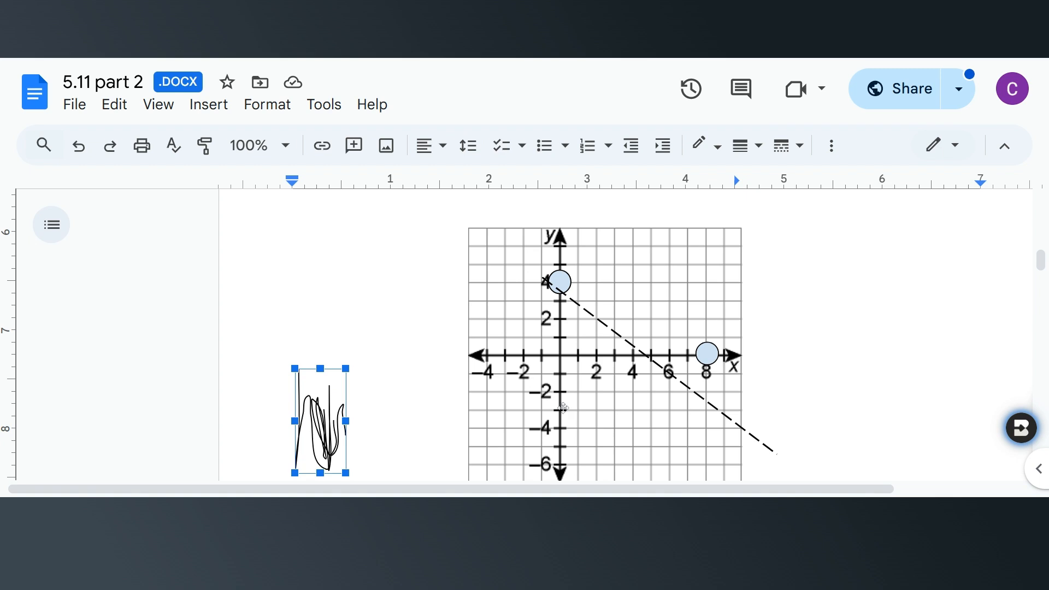
pyautogui.scroll(-1, 556, 405)
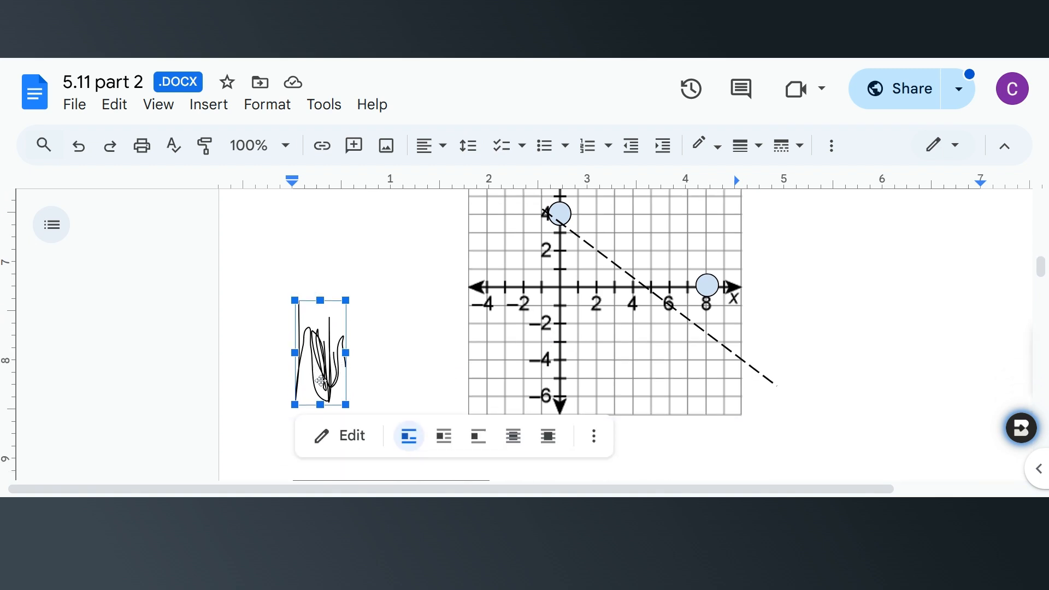
pyautogui.click(546, 442)
pyautogui.moveTo(328, 334)
pyautogui.mouseDown()
pyautogui.moveTo(590, 350)
pyautogui.moveTo(608, 315)
pyautogui.mouseUp()
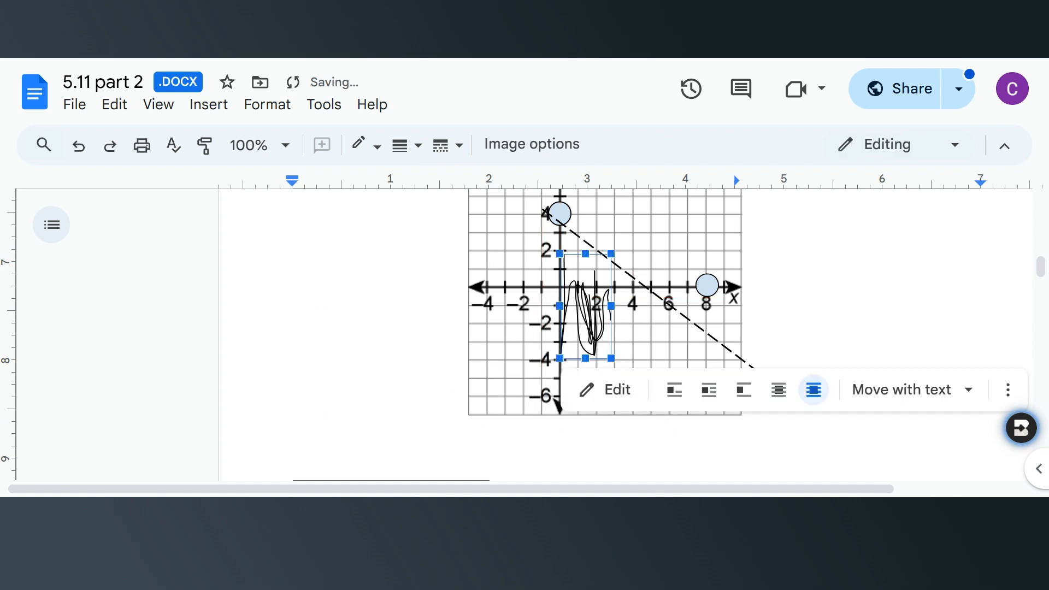
pyautogui.click(294, 284)
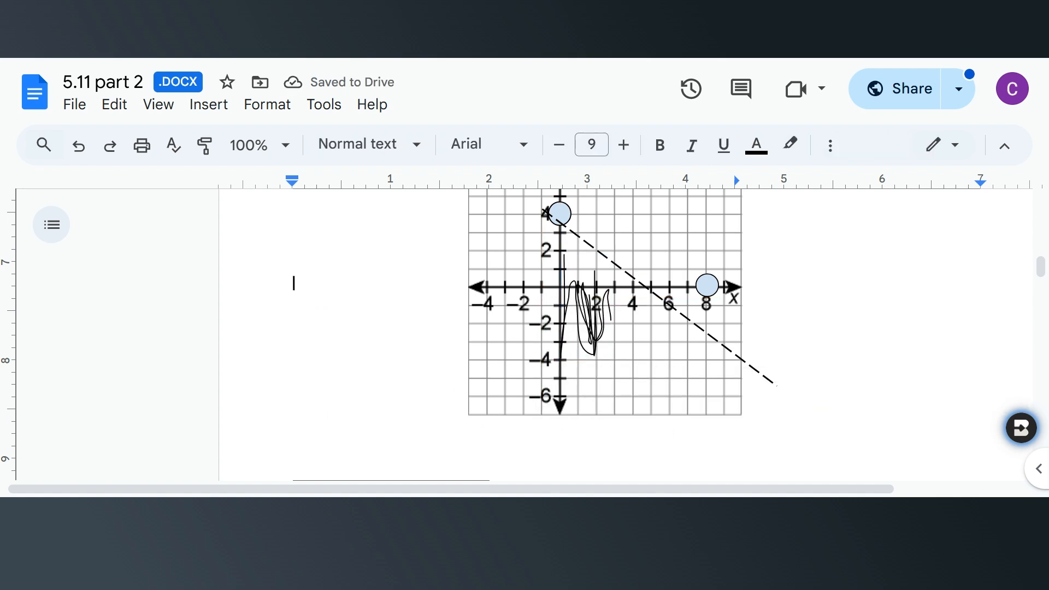